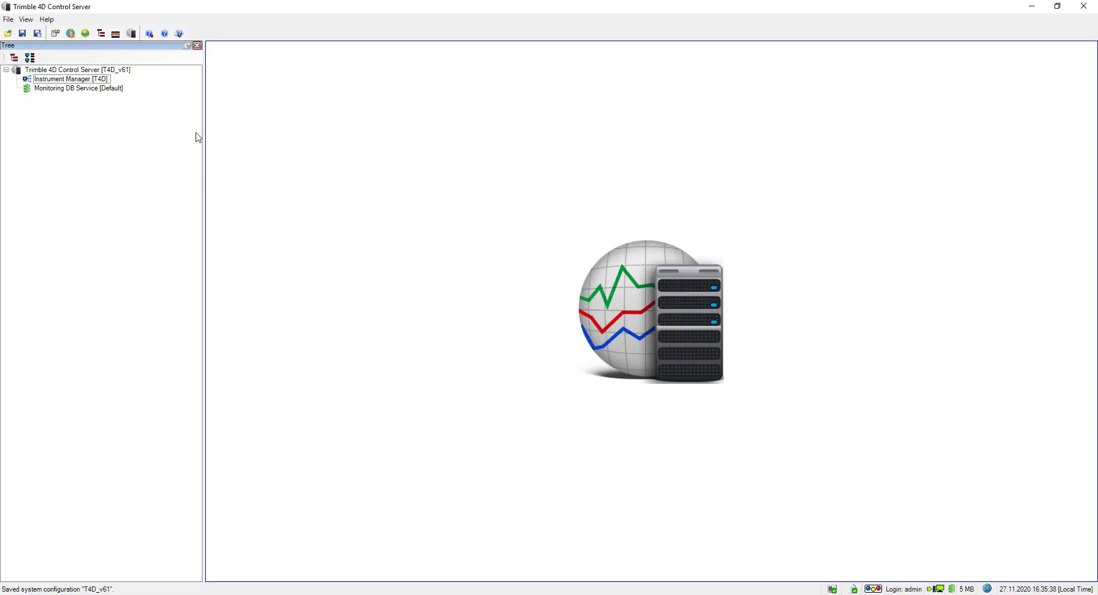
Insert a Data Collector module under Instrument Manager.
click(102, 79)
right_click(102, 79)
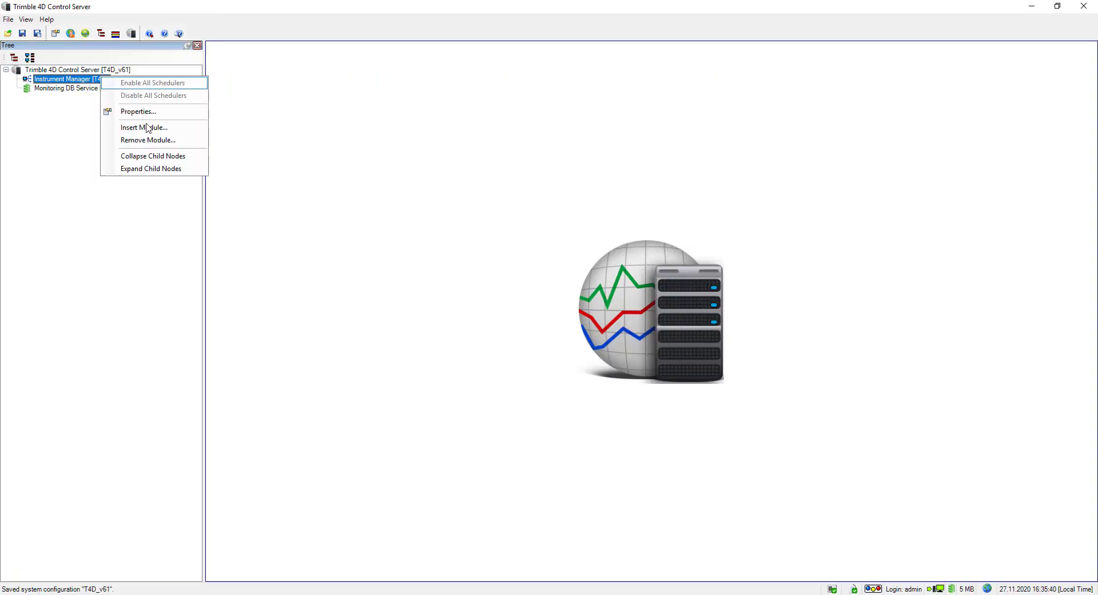
click(149, 128)
drag(161, 27, 392, 85)
click(293, 160)
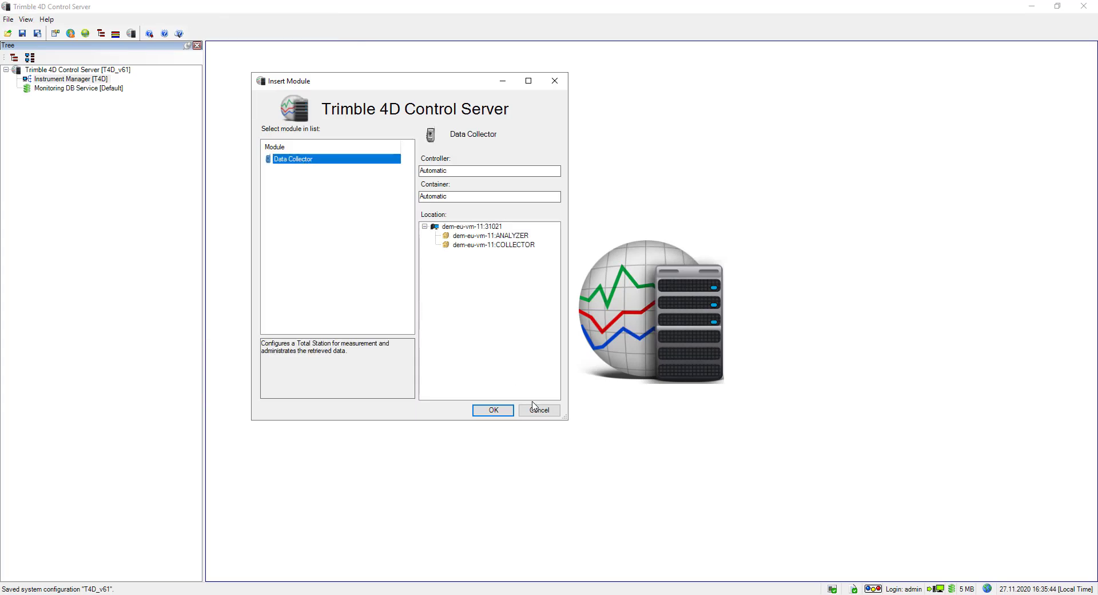
click(493, 412)
Add a new data collector configuration named DamWest.
click(678, 198)
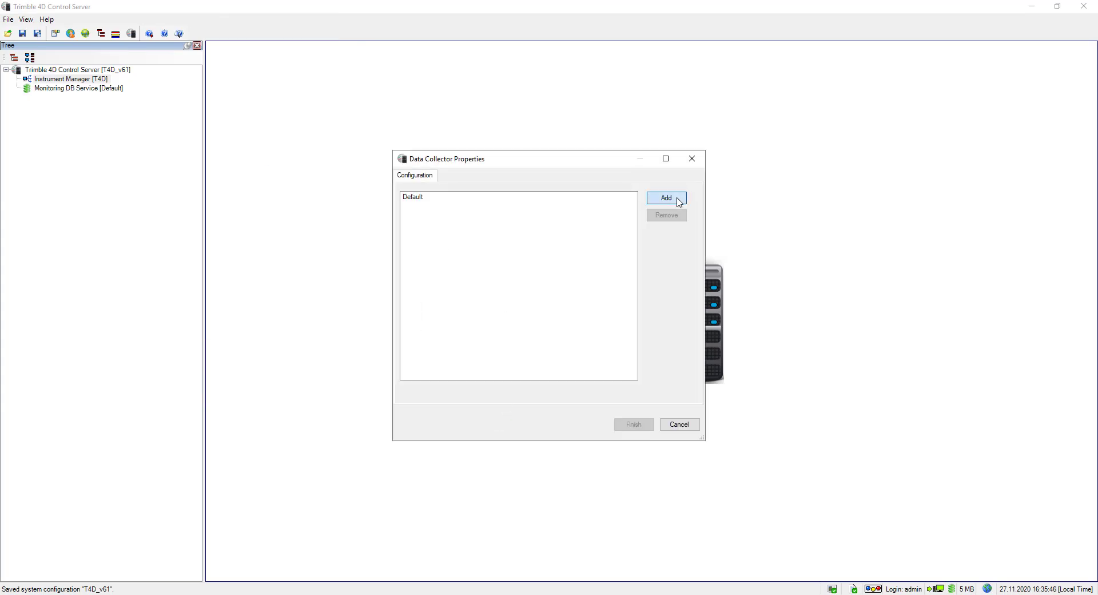
text(Dam)
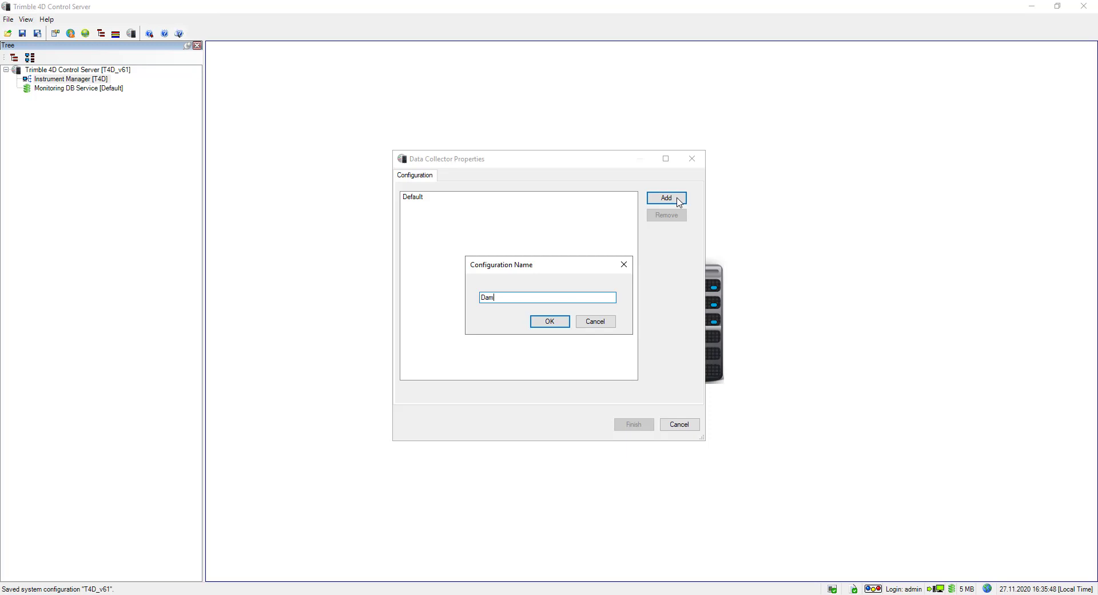
text(West)
click(565, 322)
click(645, 426)
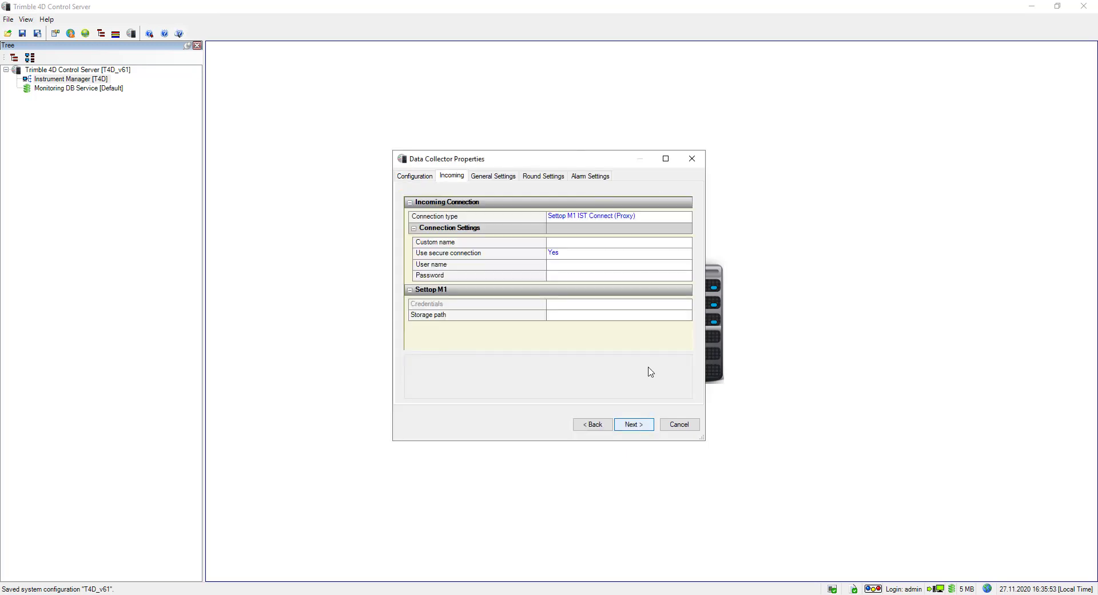
Fill in the incoming connection's custom name, user name and password.
click(580, 243)
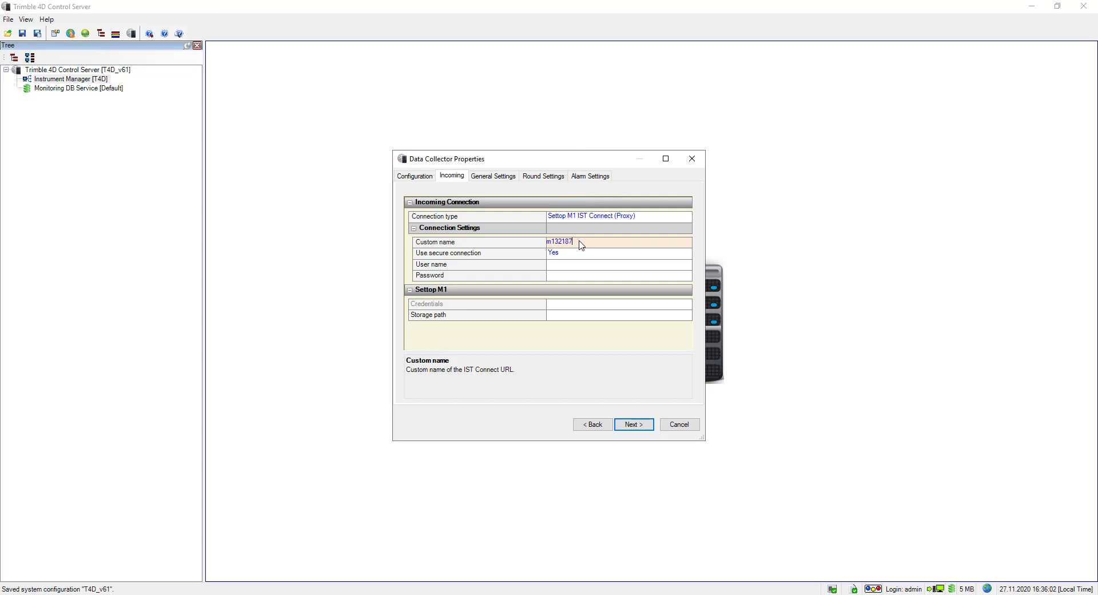
click(620, 264)
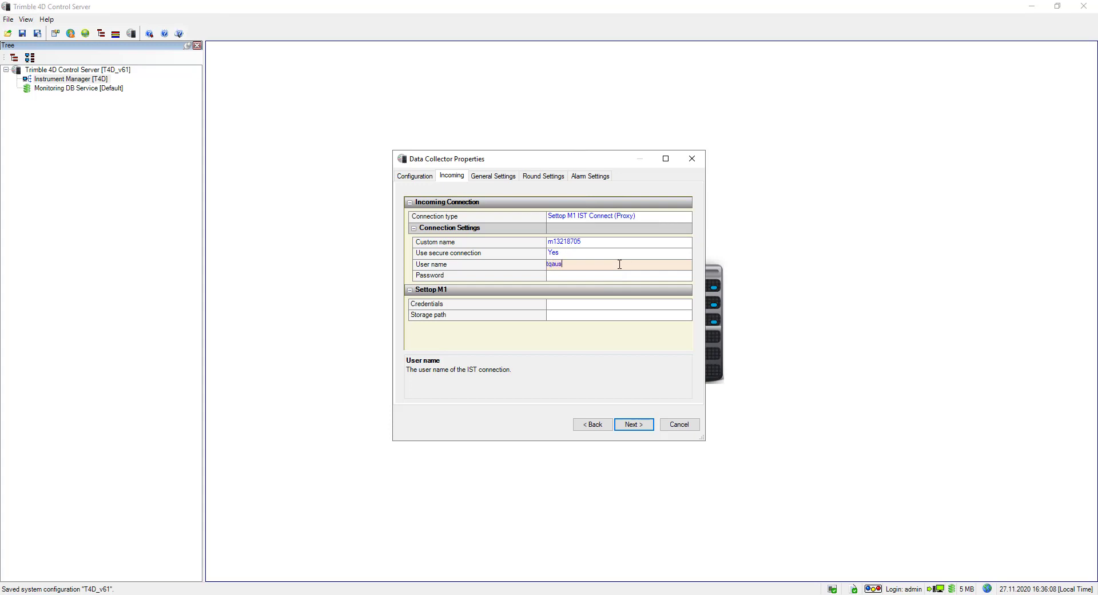
key(Tab)
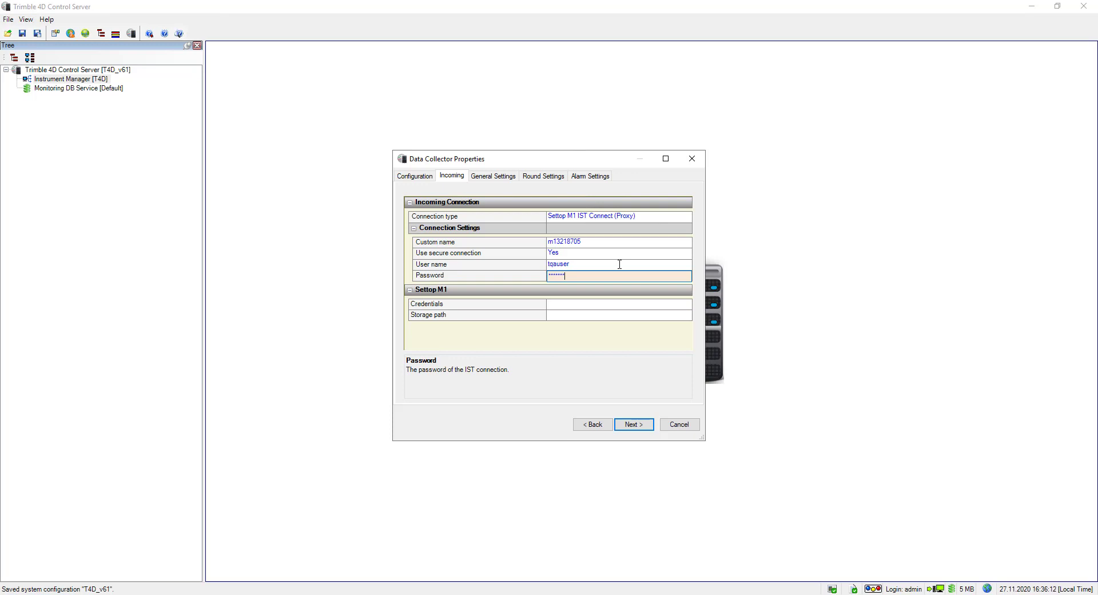
click(656, 306)
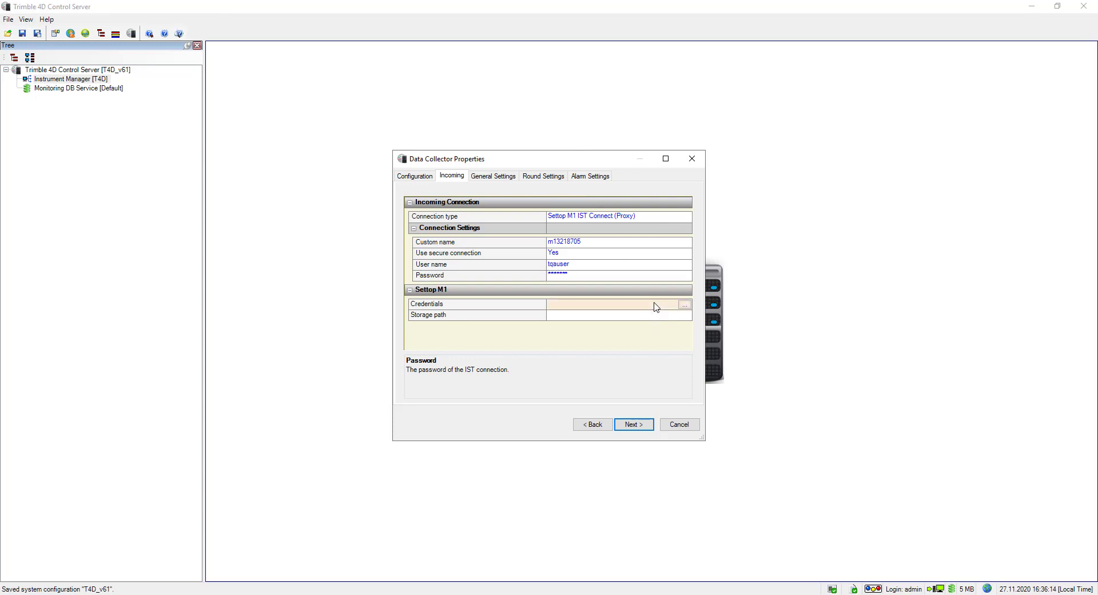
Enter the Settop M1 username and password, authorize them, and accept the reviewed configuration.
click(685, 304)
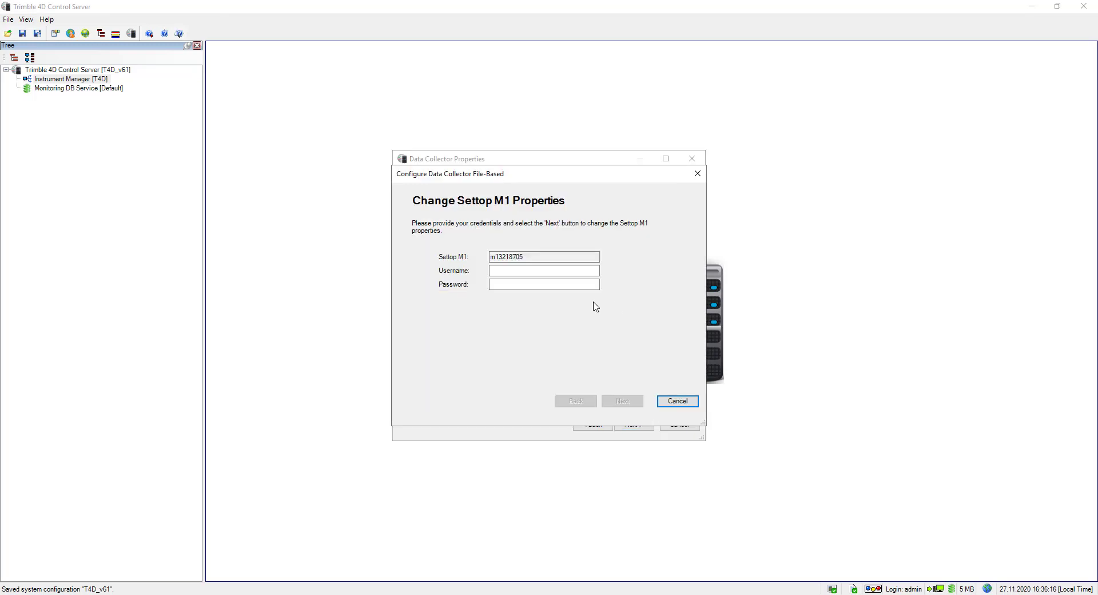
click(551, 270)
key(Tab)
text(a)
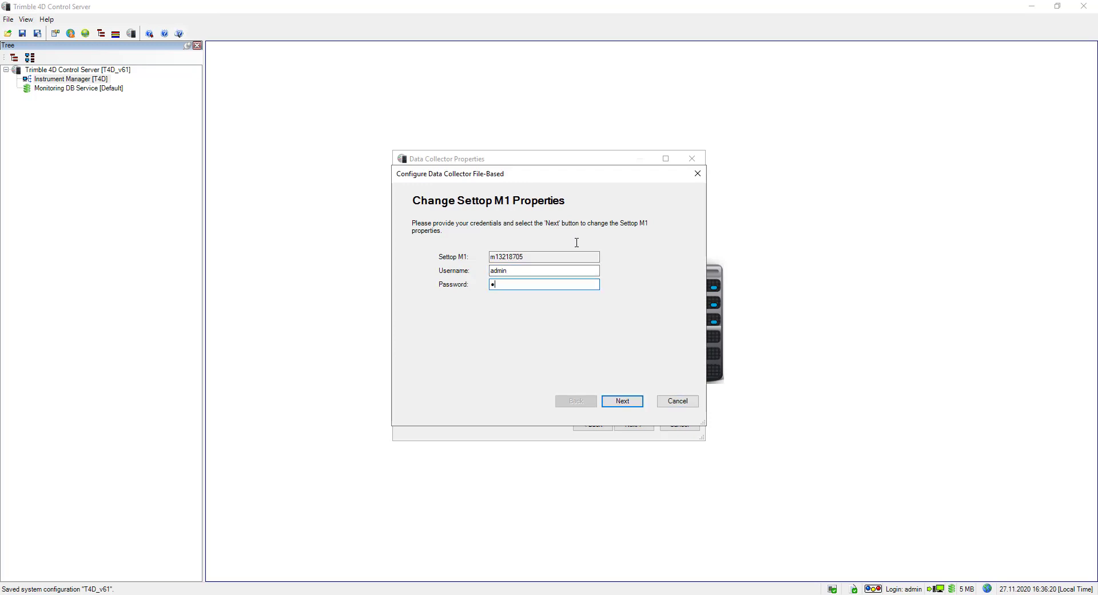
text(d)
click(620, 401)
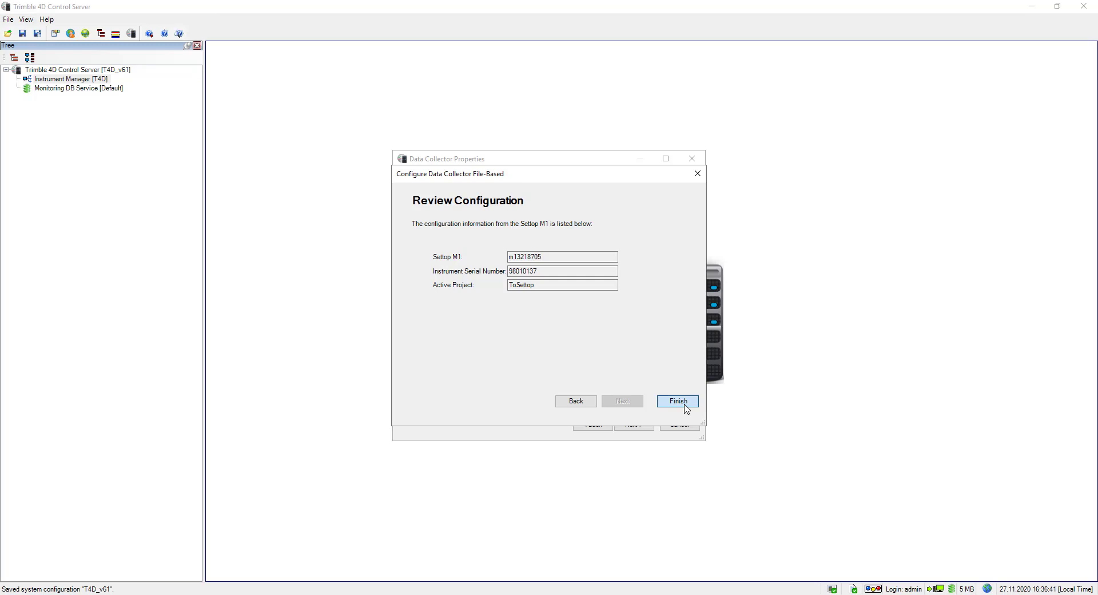
click(678, 401)
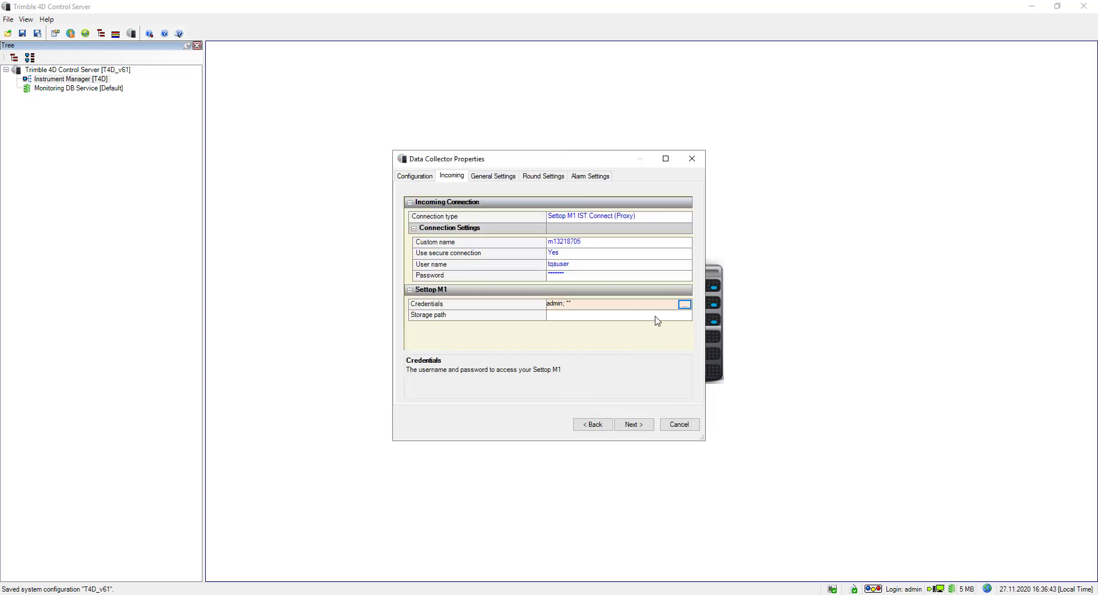
Set the data collector storage path to C:\T4D61.
click(659, 315)
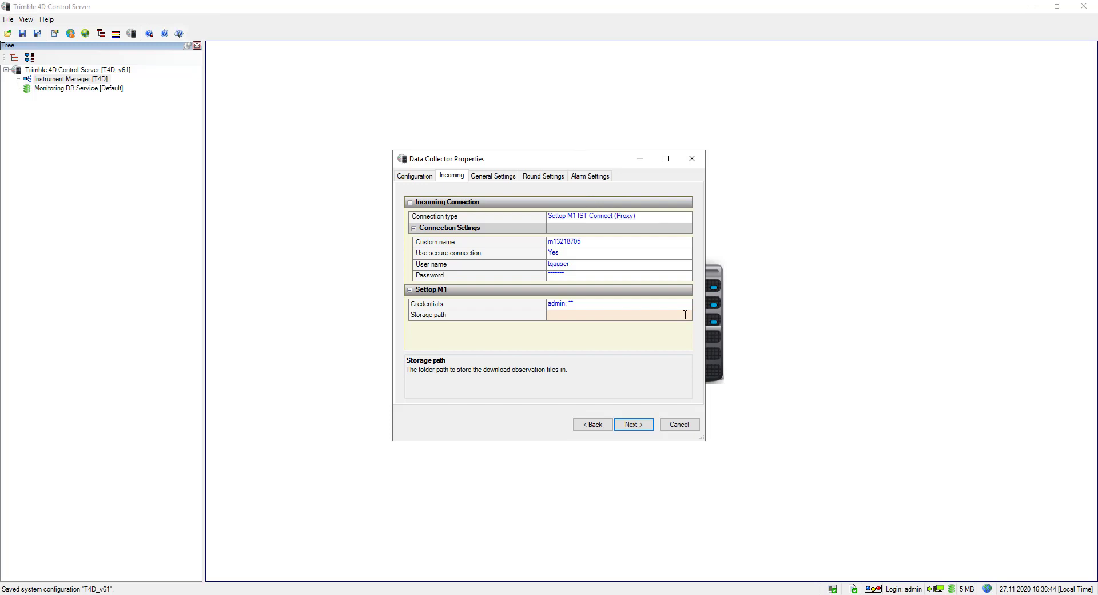
click(684, 315)
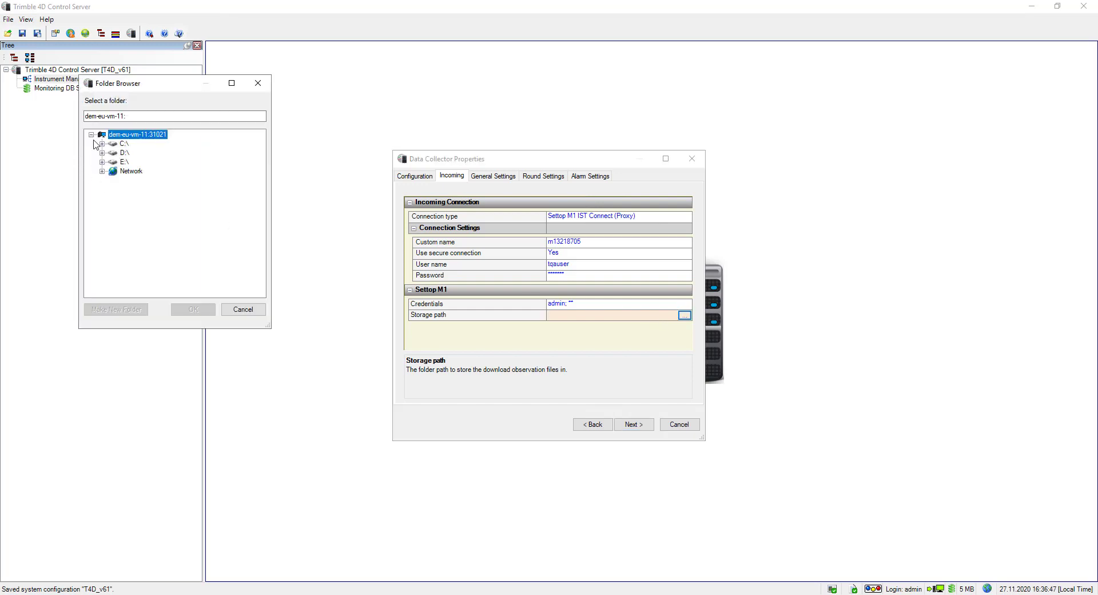
click(102, 144)
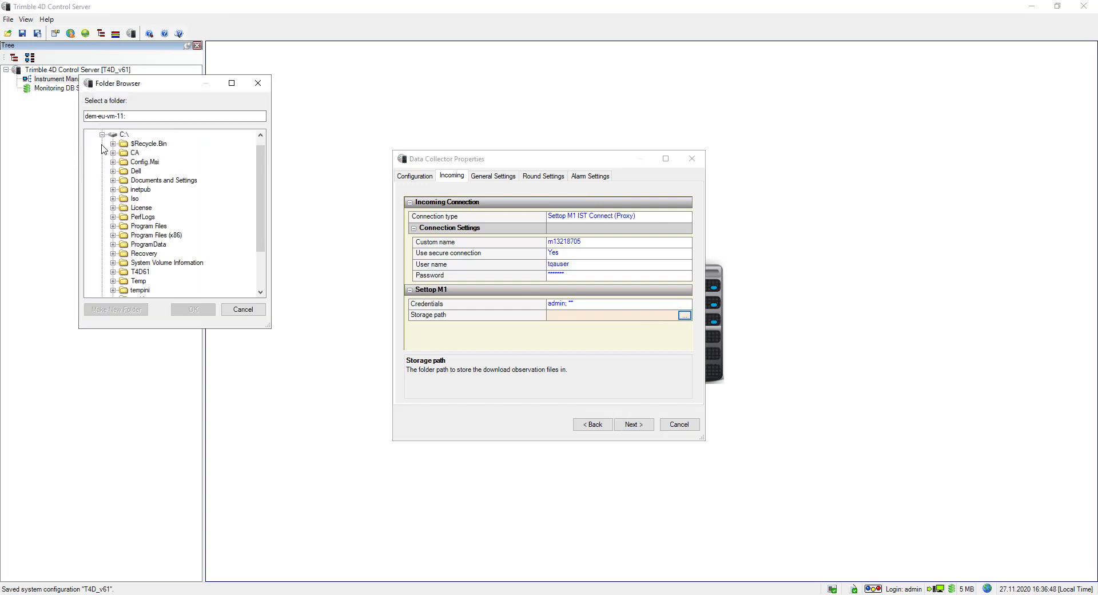
click(139, 272)
click(193, 309)
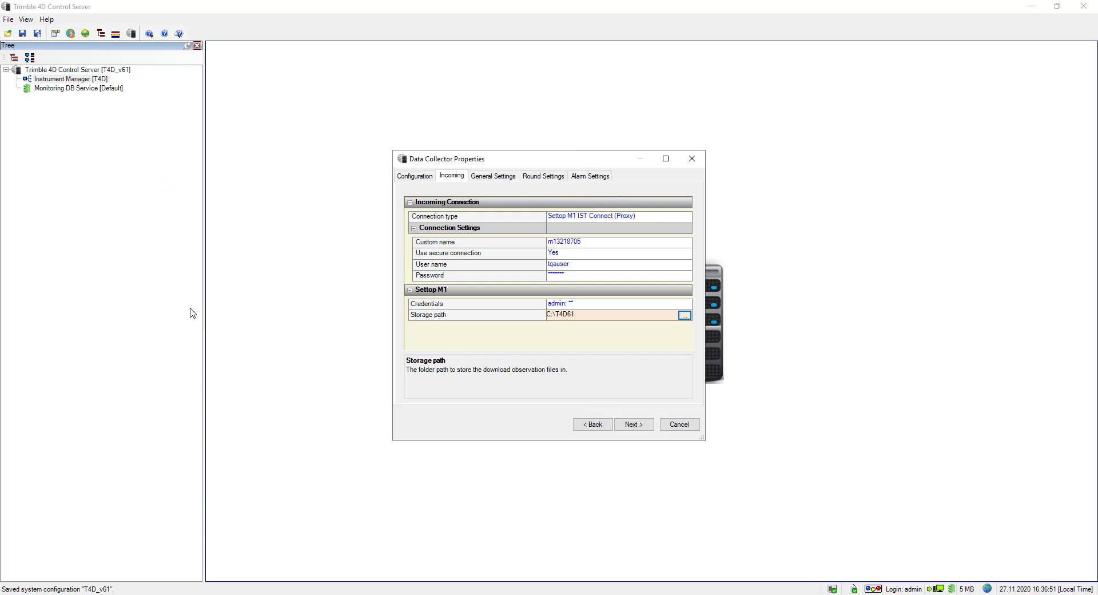
click(645, 429)
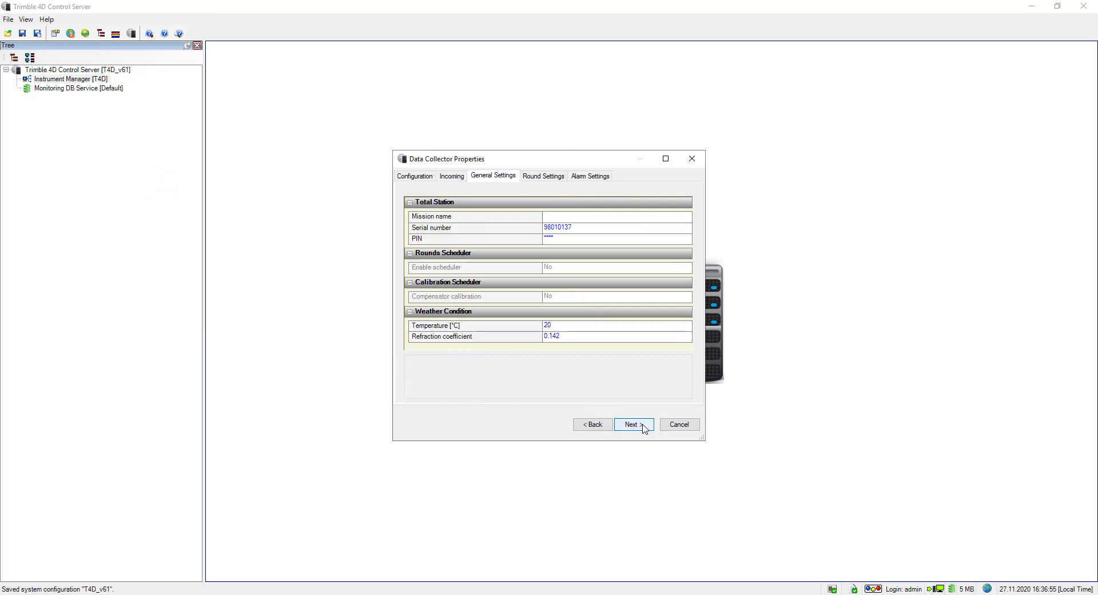
Set the mission name to DamWest.
click(592, 218)
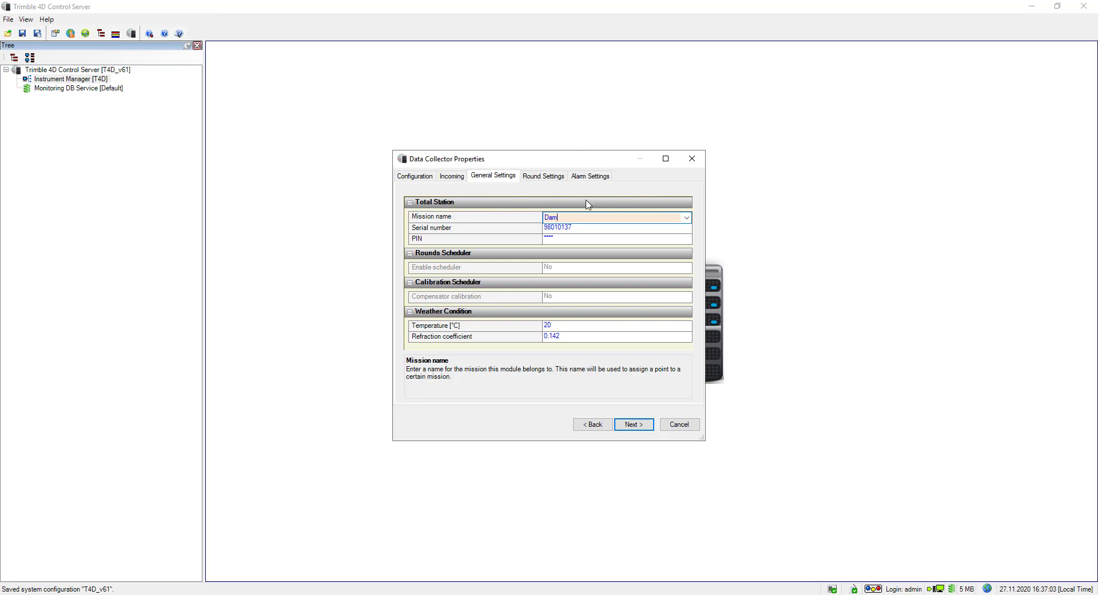
text(West)
click(630, 424)
click(630, 425)
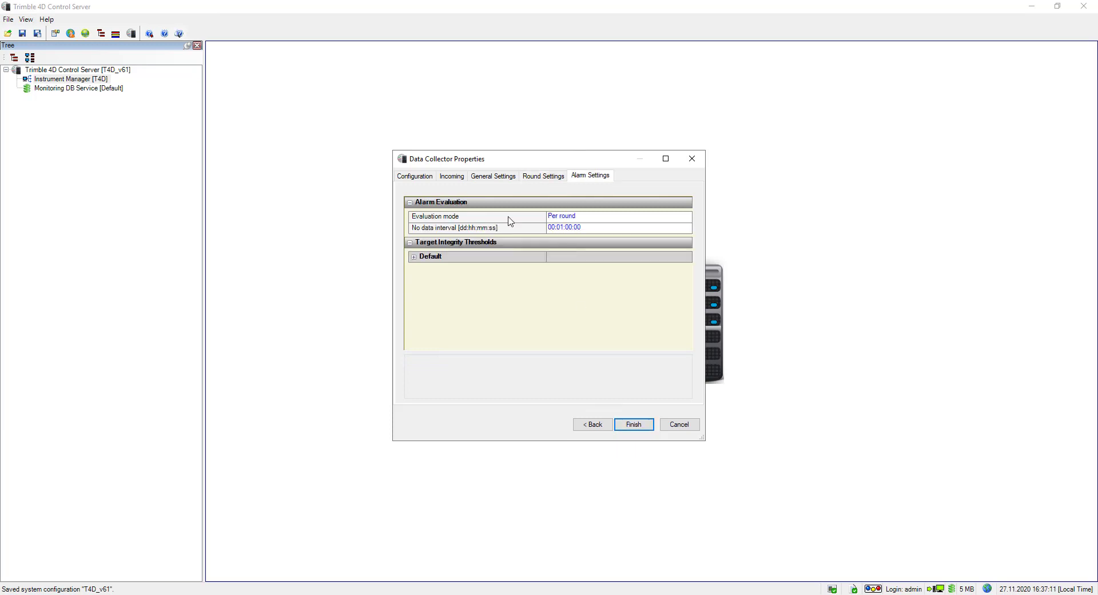
click(490, 176)
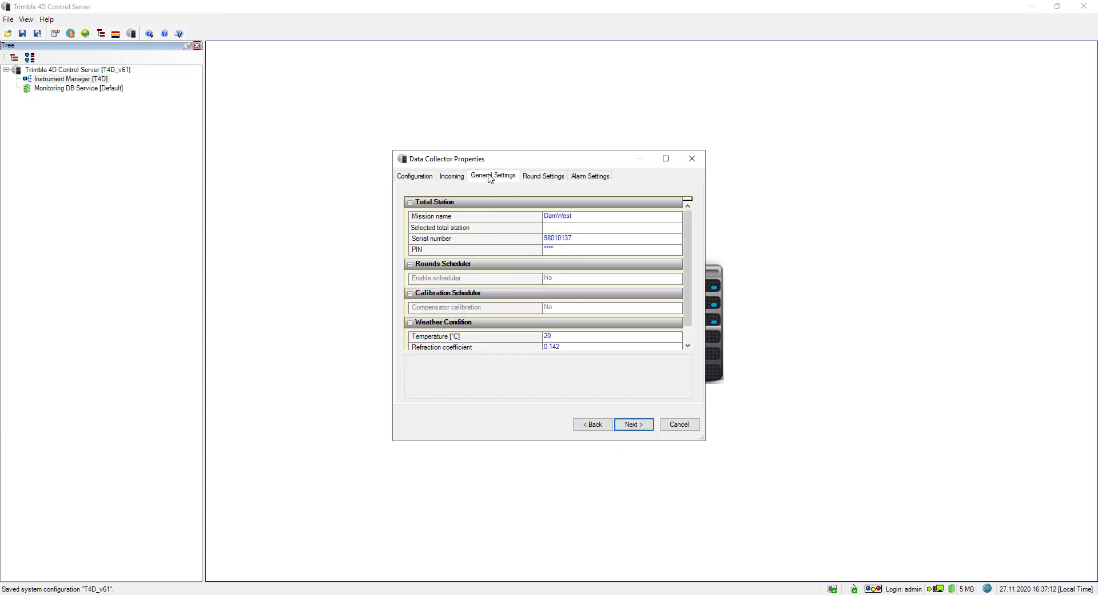
Add a DamWest total station as the selected station and finish the wizard.
click(565, 229)
click(675, 228)
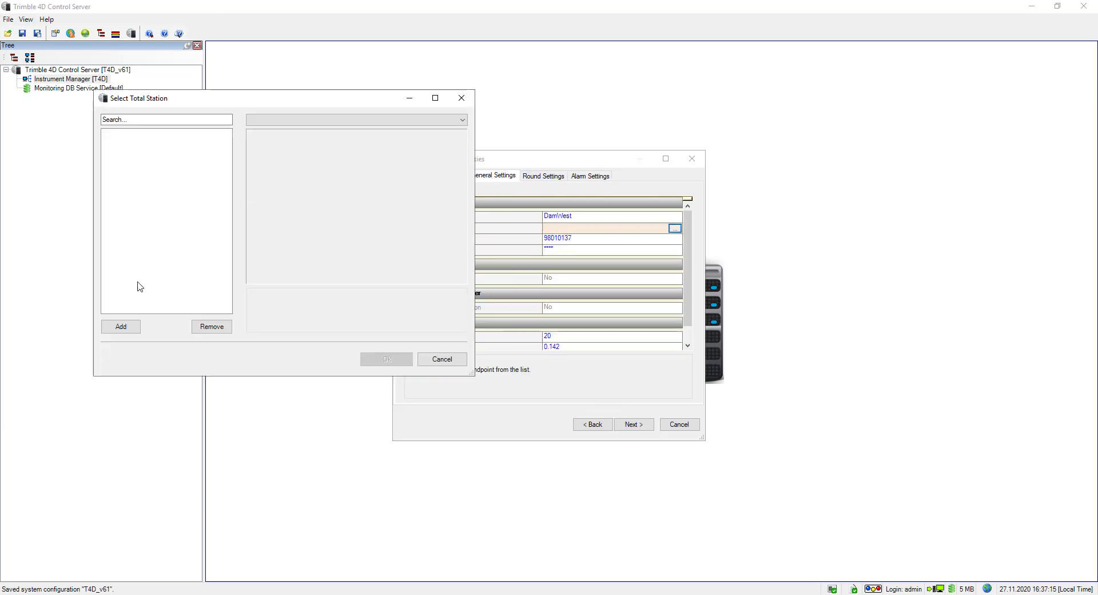
click(123, 326)
click(398, 148)
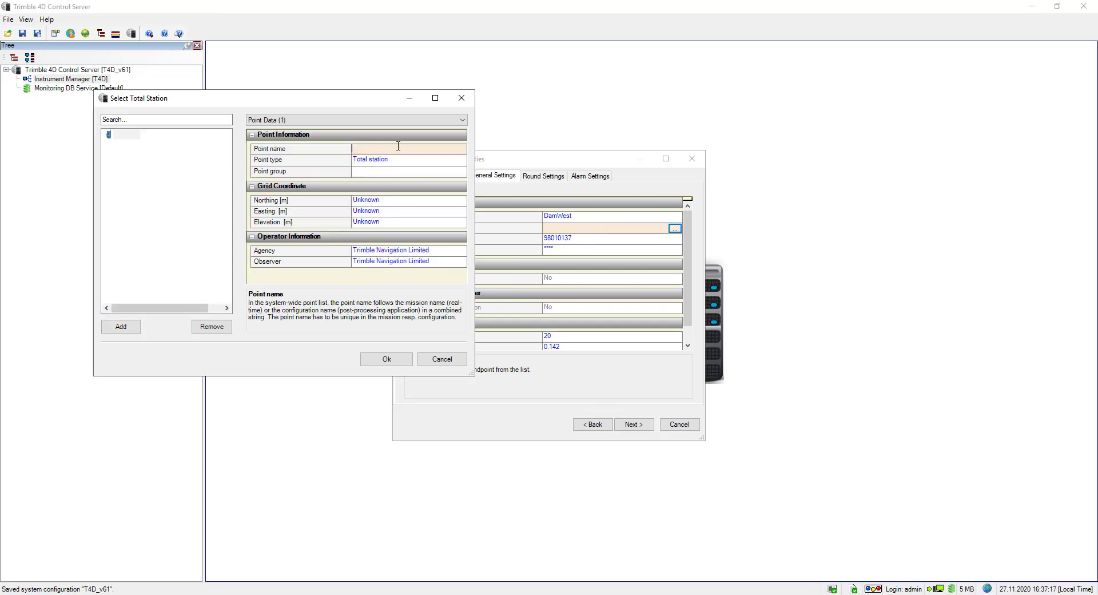
text(DamWest)
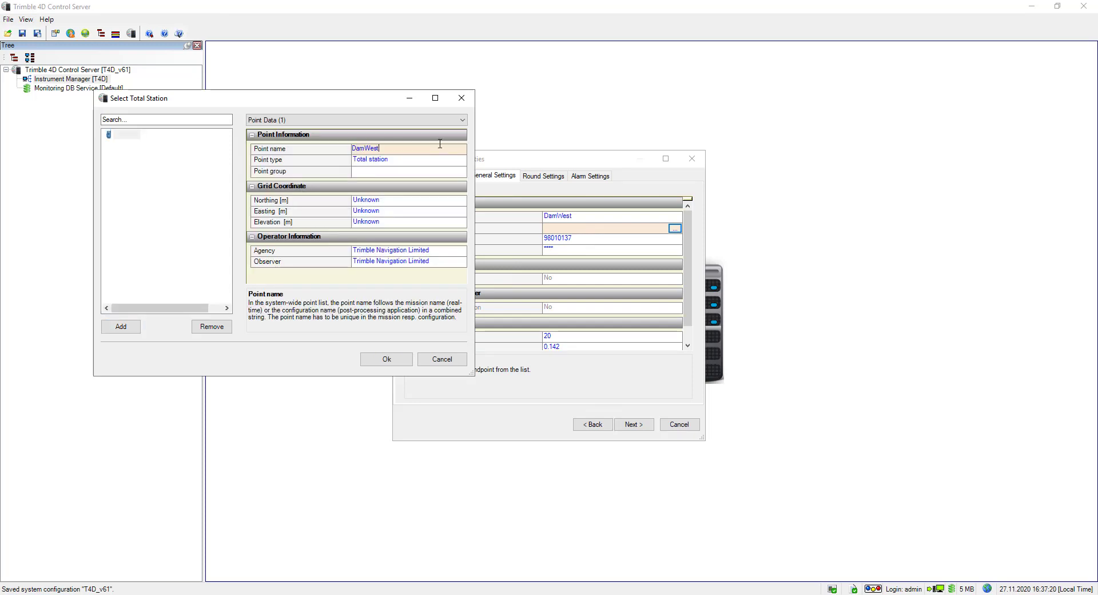
click(373, 361)
click(627, 427)
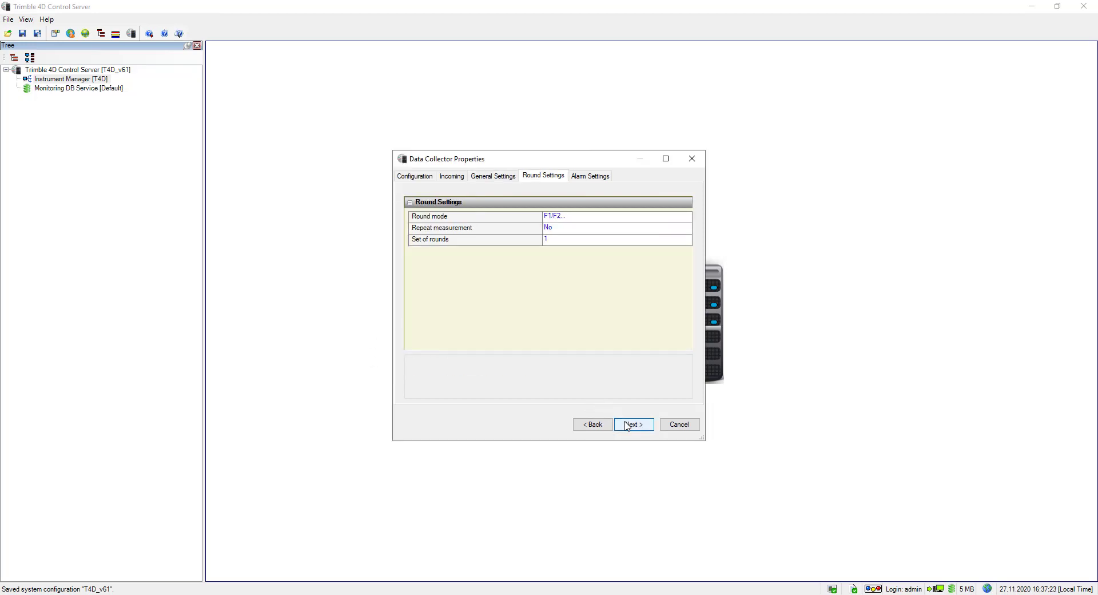
click(630, 427)
click(634, 424)
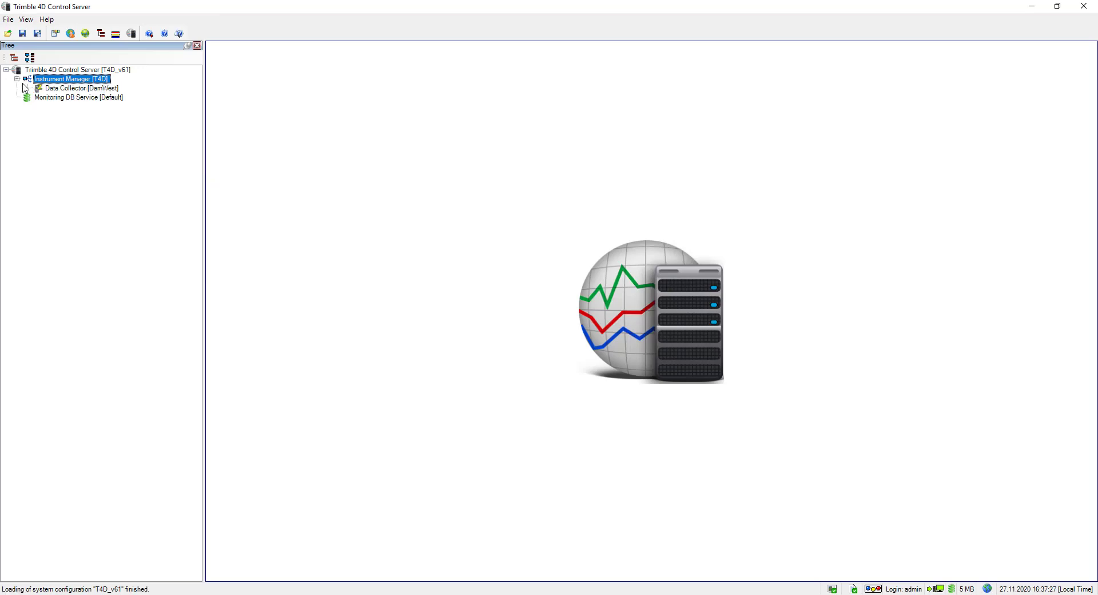
Insert a Terrestrial Engine RT module with a new configuration named DamWest.
right_click(73, 73)
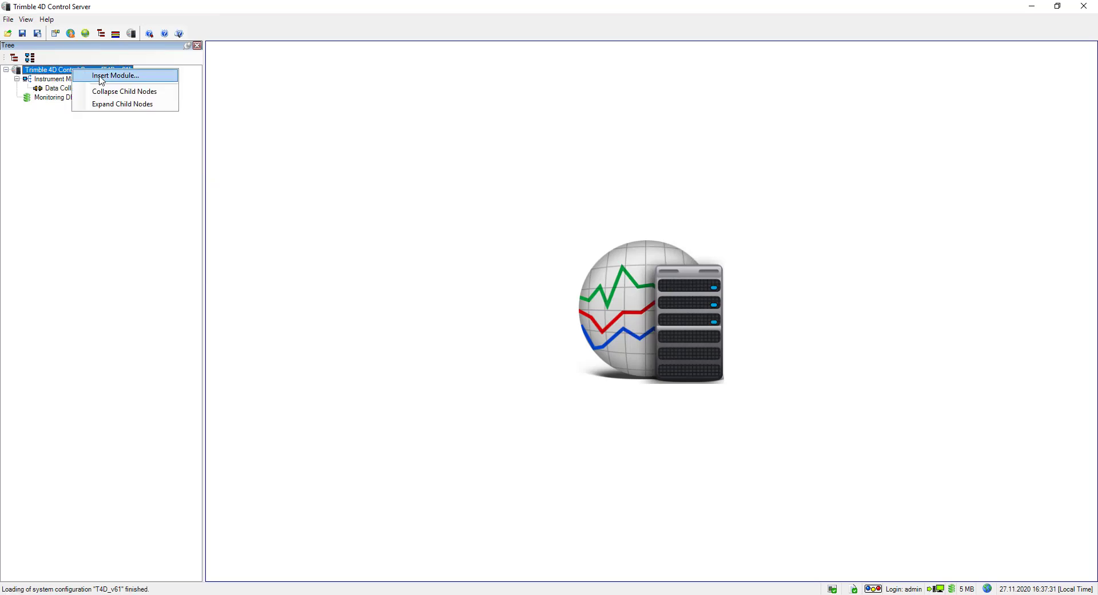
click(100, 75)
scroll(267, 304, down, 1)
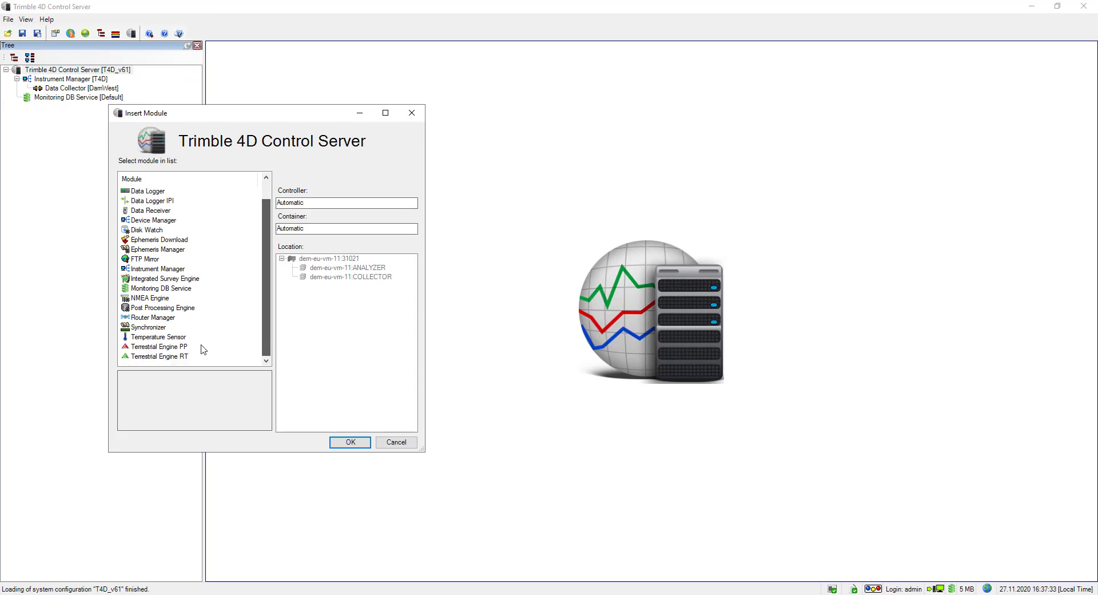
click(182, 355)
click(349, 442)
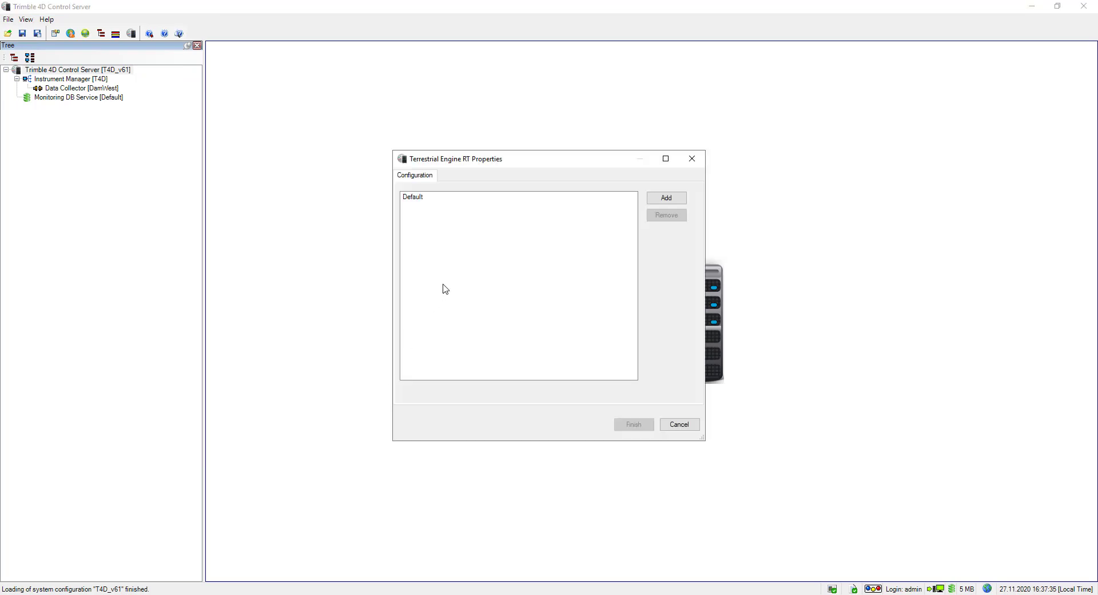
click(658, 200)
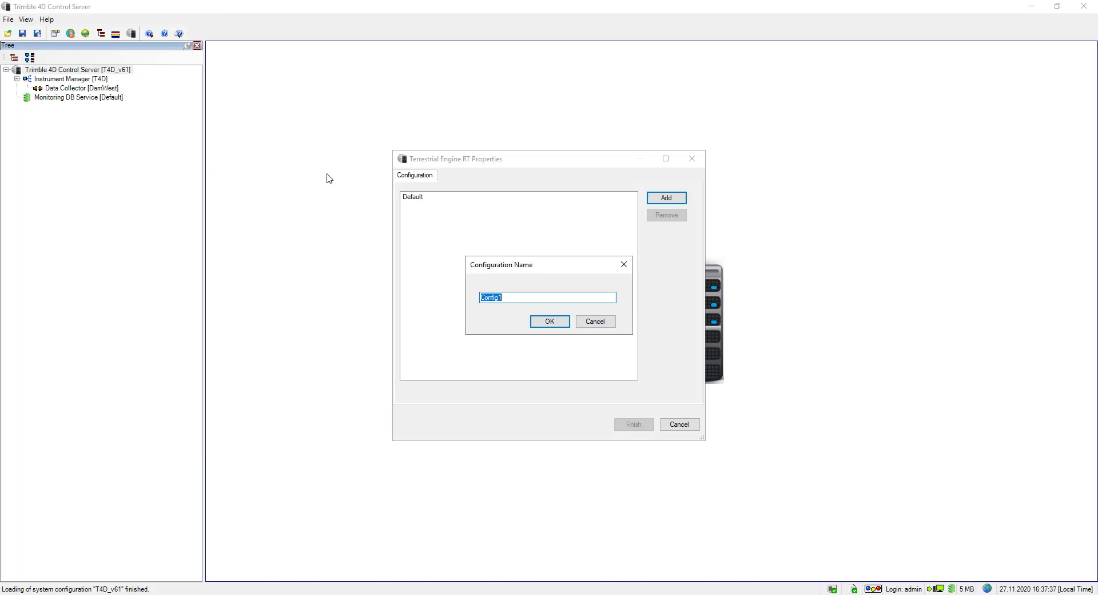
text(DamWest)
click(547, 322)
click(633, 424)
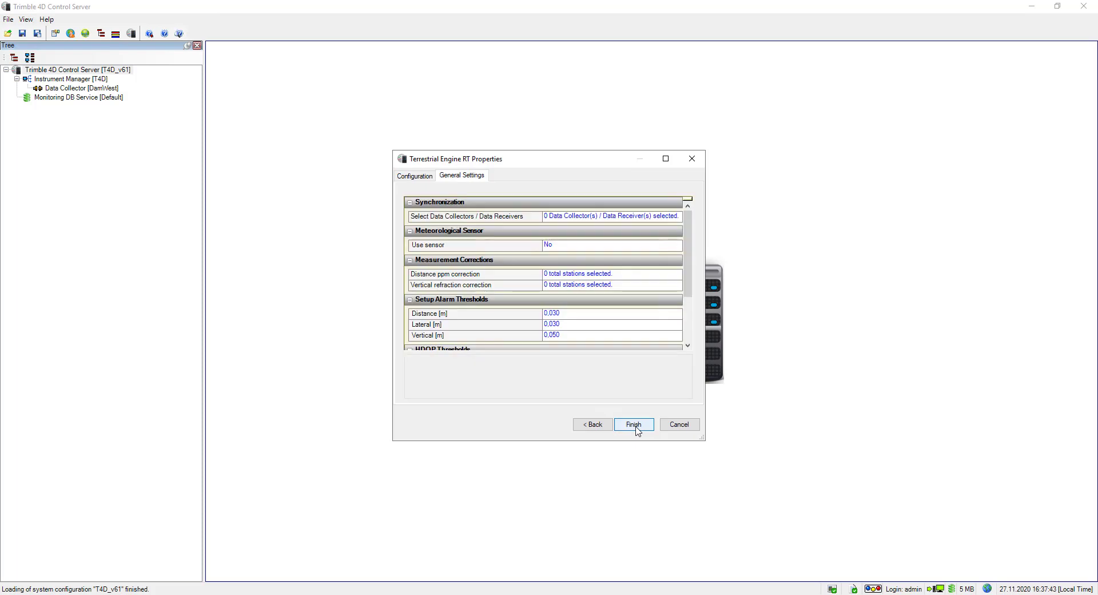
Select the DamWest data collector for synchronization and finish the module.
click(676, 218)
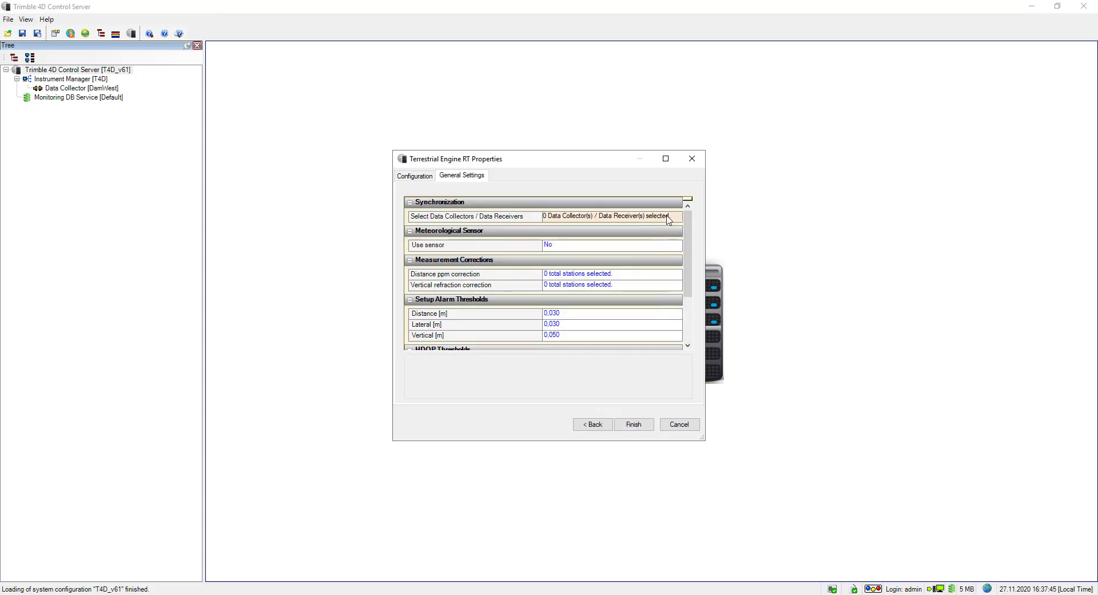
click(675, 218)
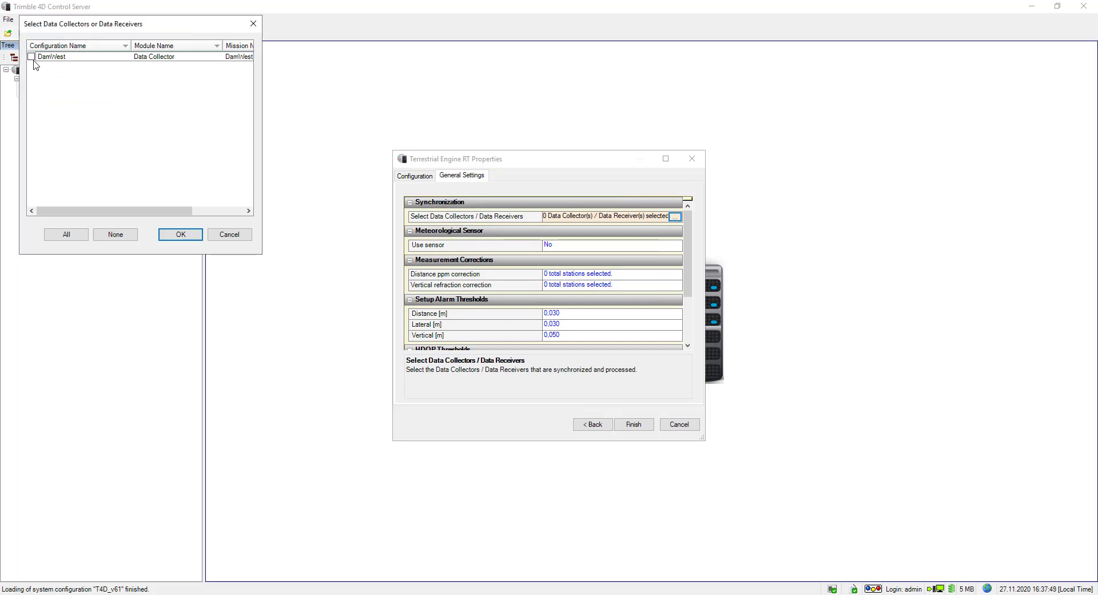
click(32, 56)
click(180, 235)
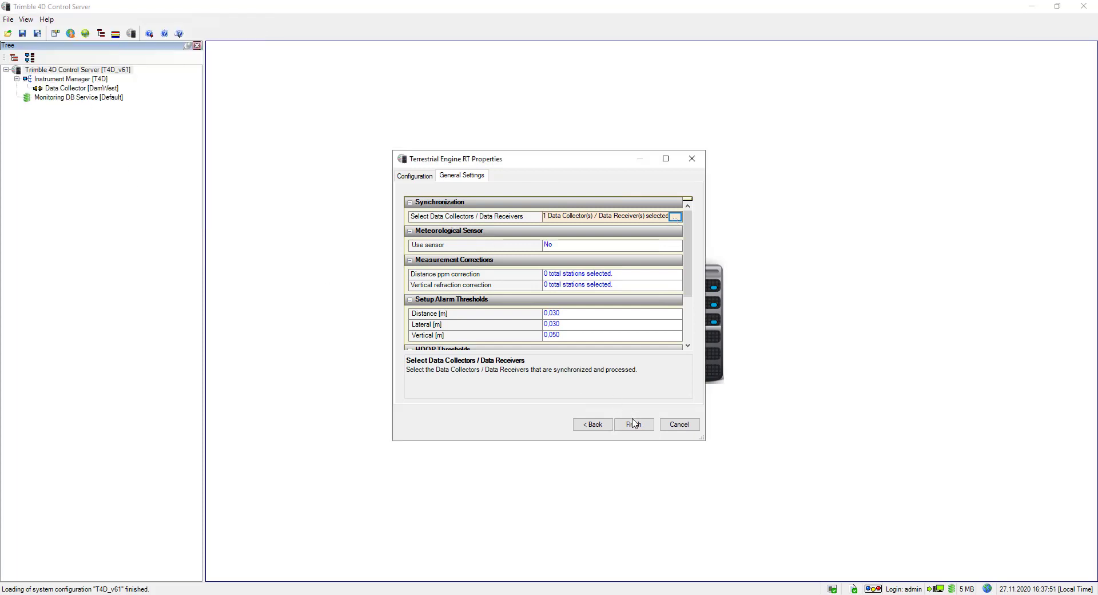
click(634, 425)
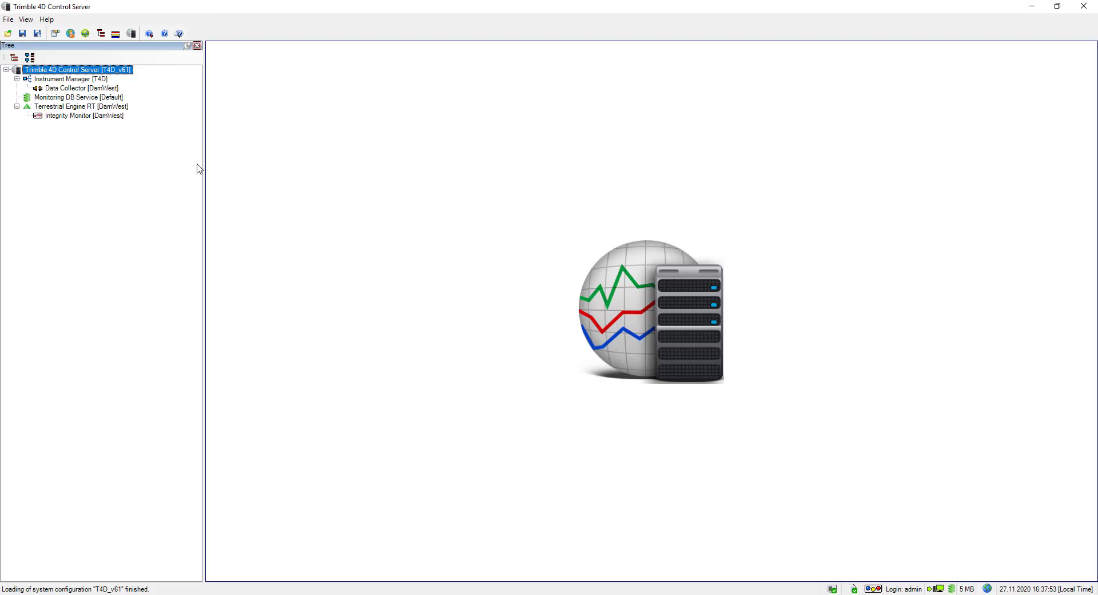
Run Site Setup on the data collector, creating Settop M1 project DamWest.
right_click(67, 89)
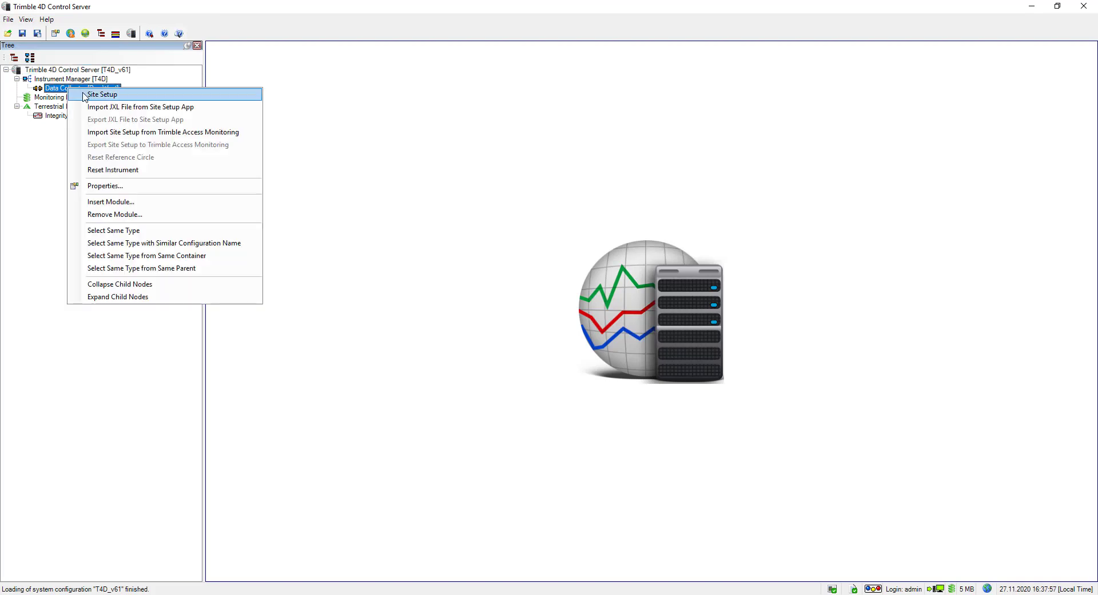
click(91, 93)
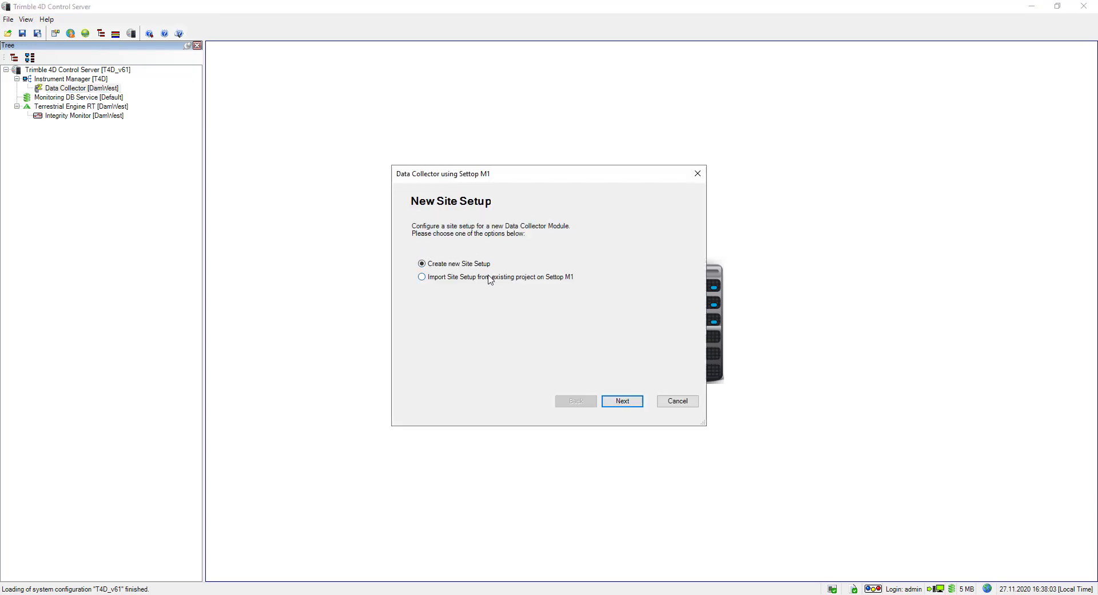
click(633, 403)
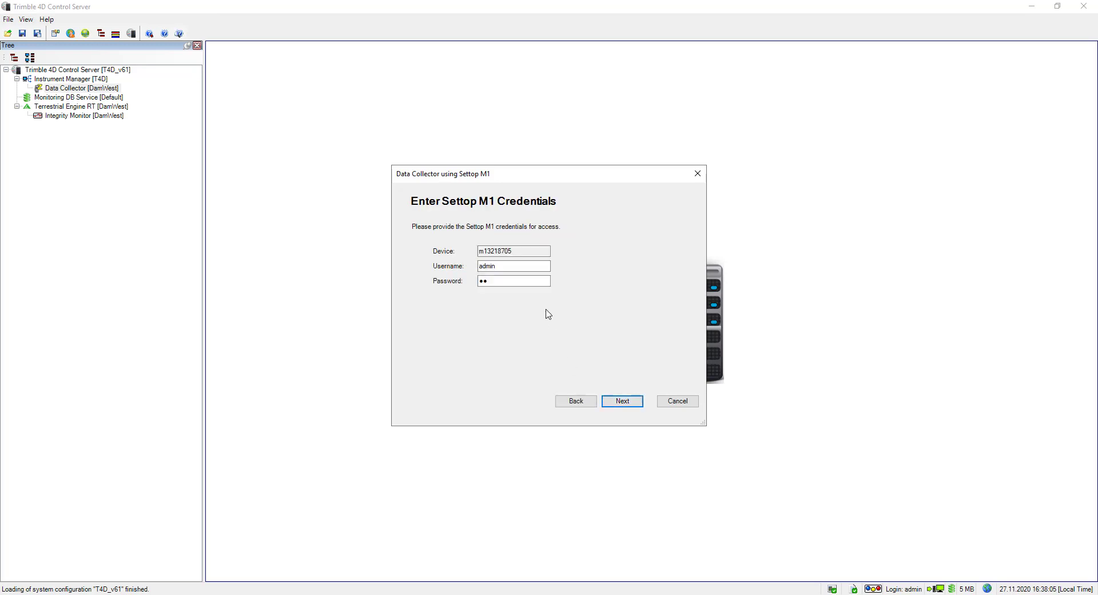
click(623, 403)
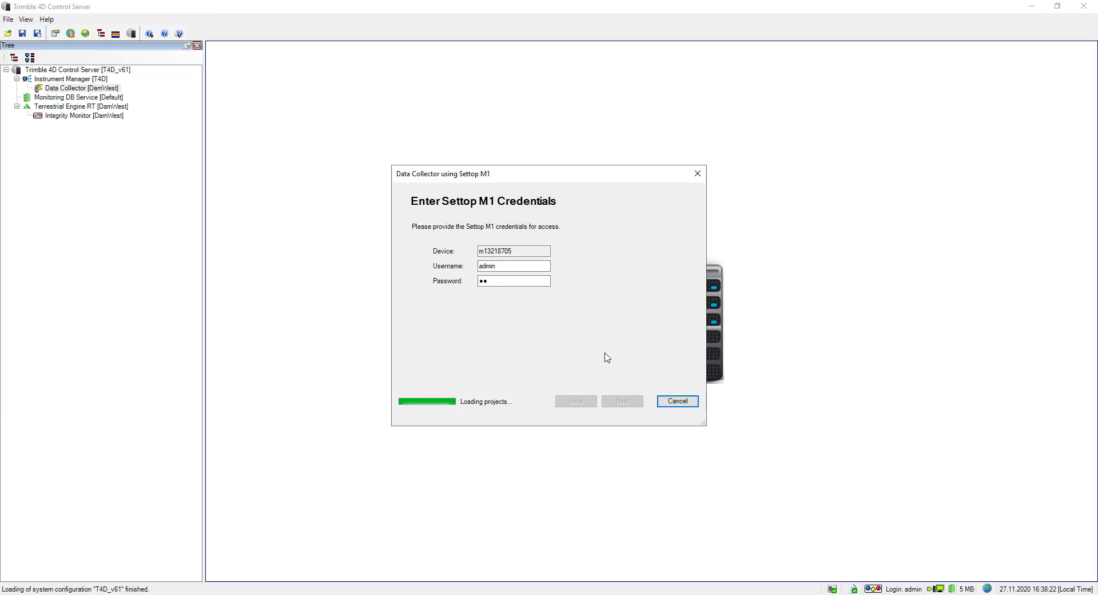
text(Dam)
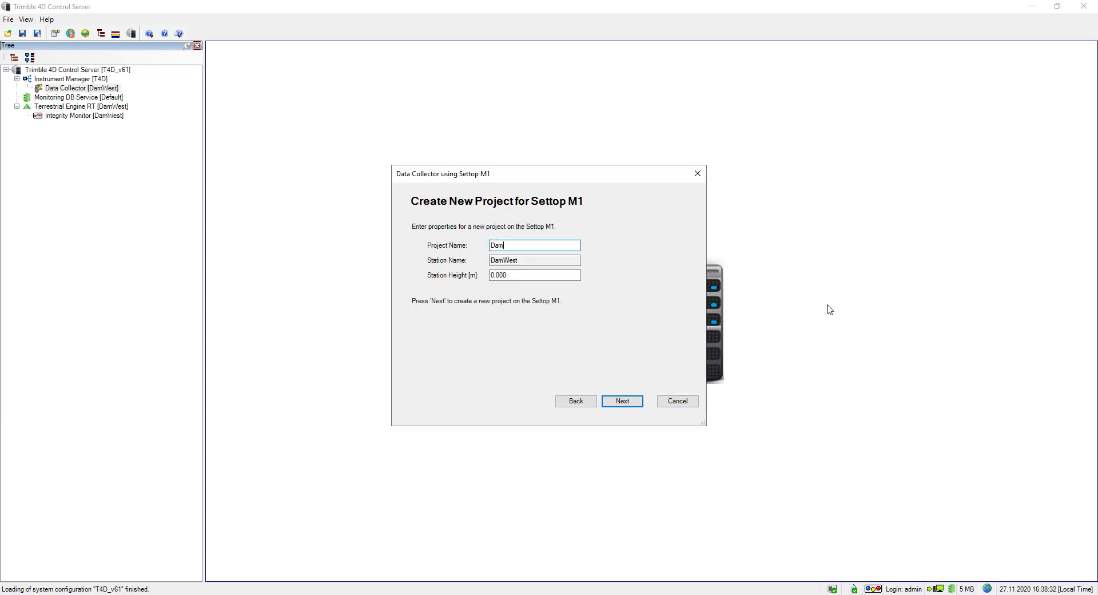
text(West)
click(614, 401)
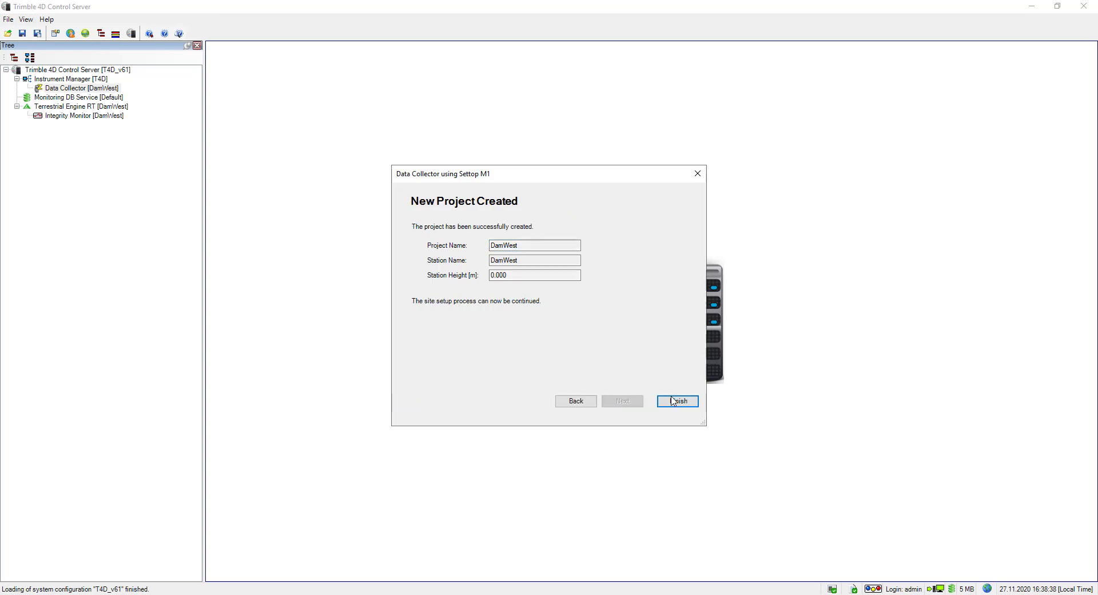
Finish the wizard and open Point Information via Add Points in Site Setup.
click(673, 401)
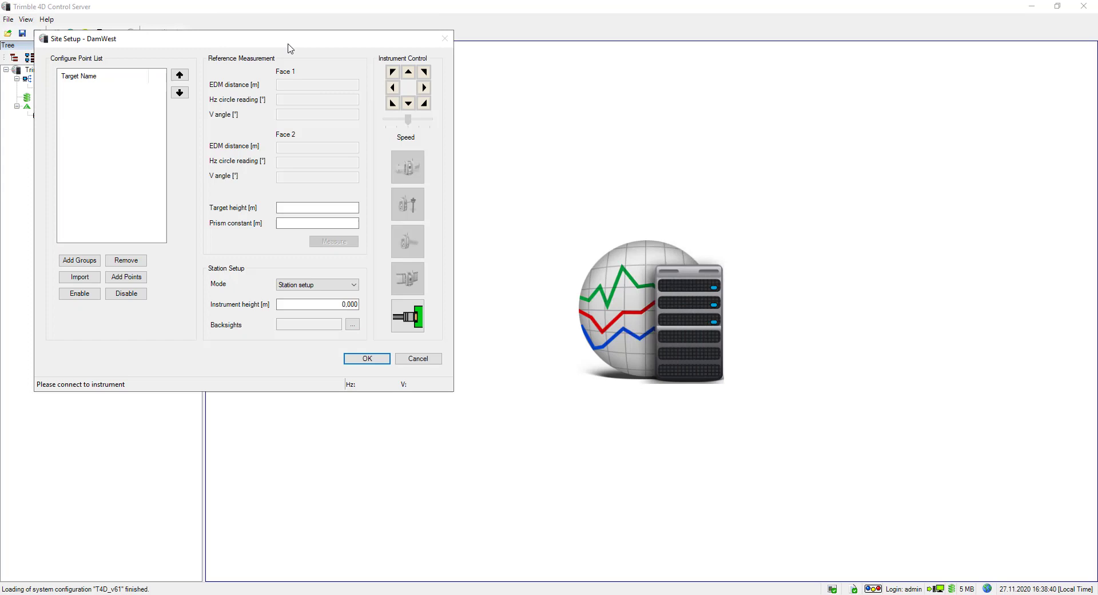
drag(288, 46, 575, 109)
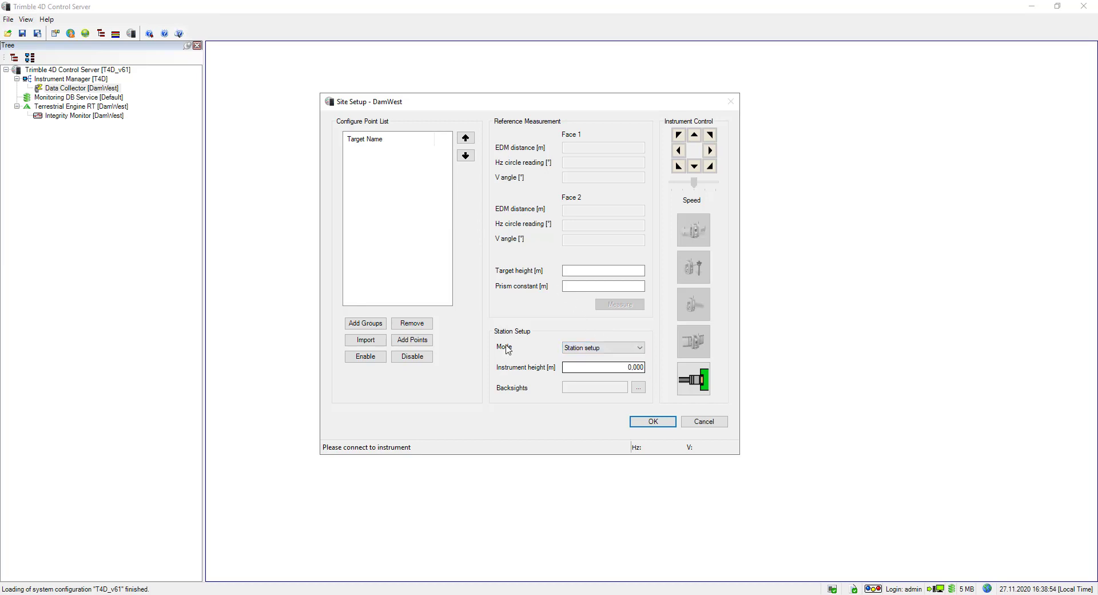
click(430, 343)
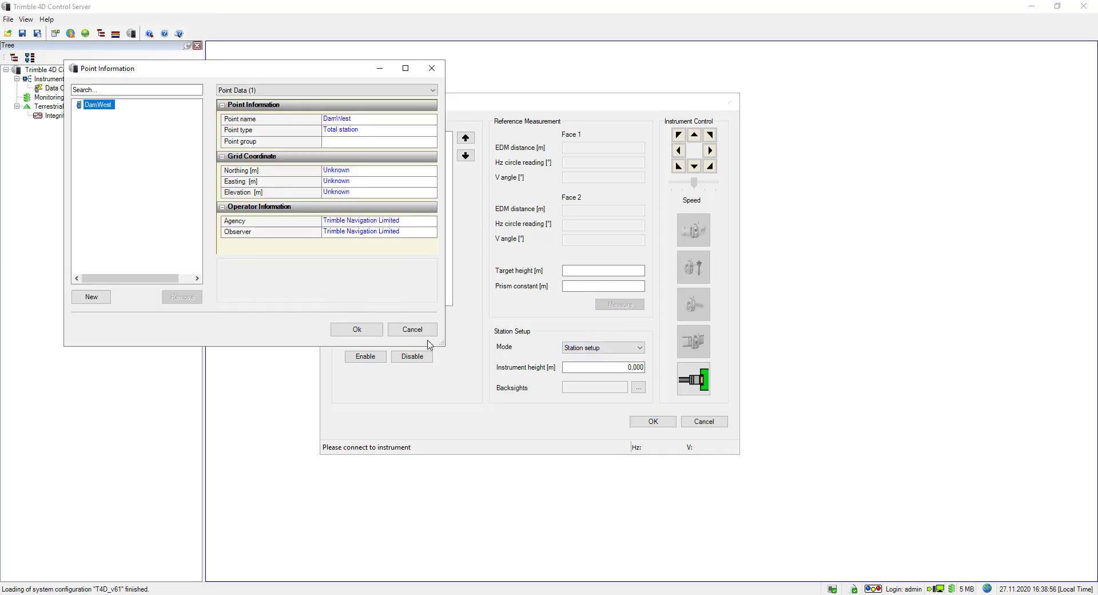
drag(127, 68, 307, 100)
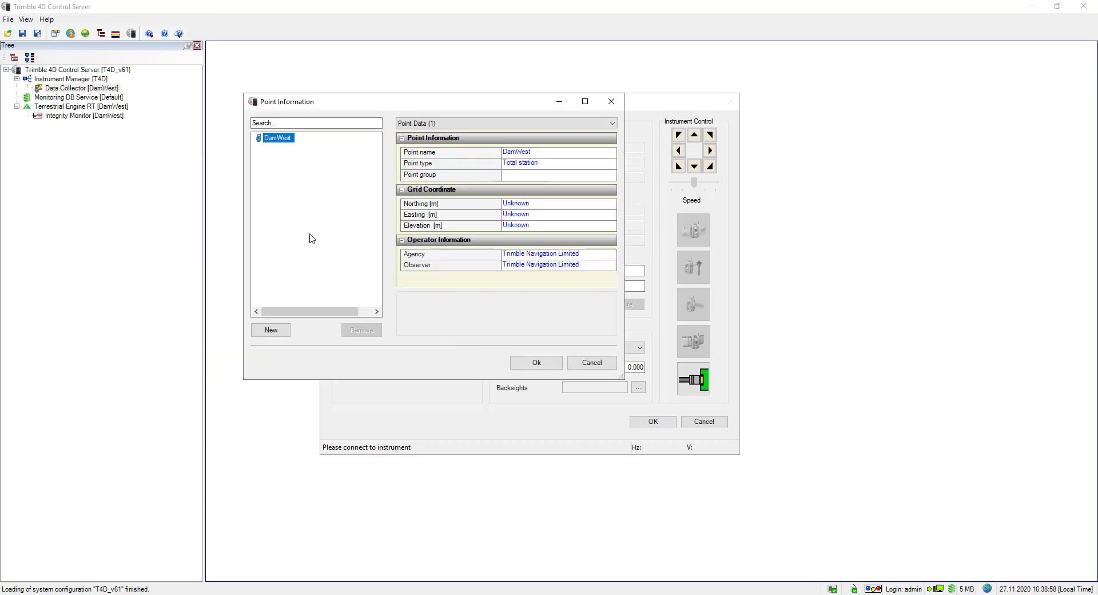
Enter Northing 1000 and Easting 1000 for the DamWest station point.
click(528, 204)
double_click(532, 203)
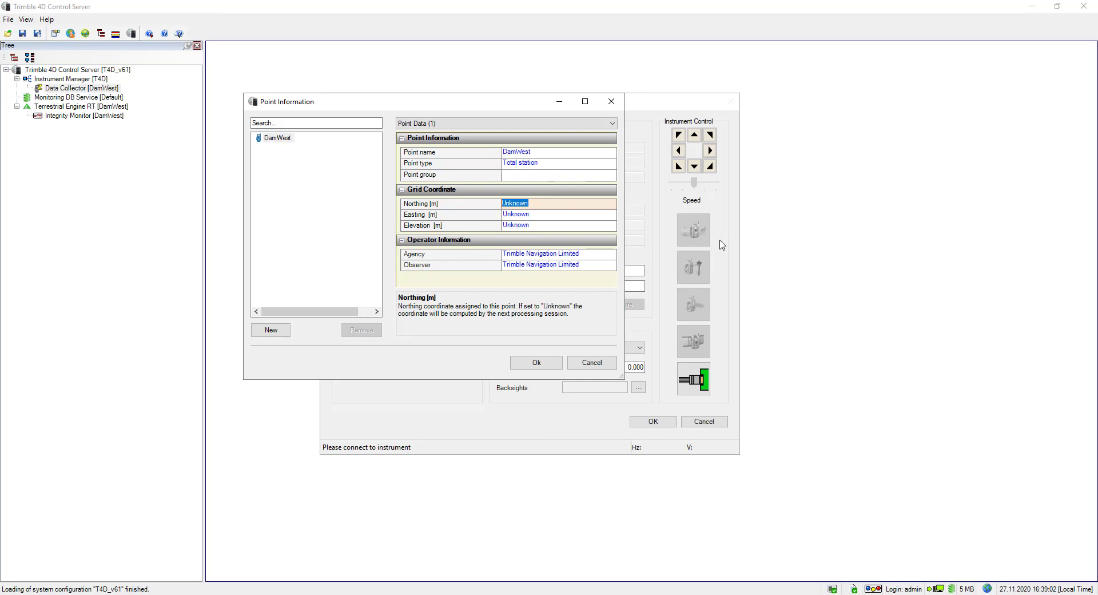
text(1000)
click(552, 216)
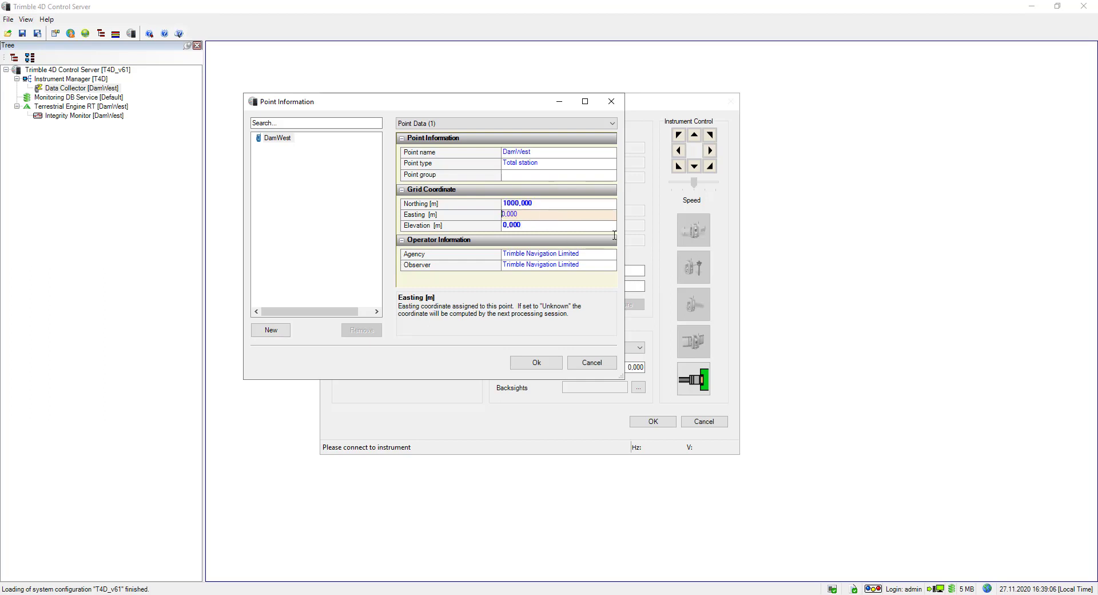
text(100)
click(527, 226)
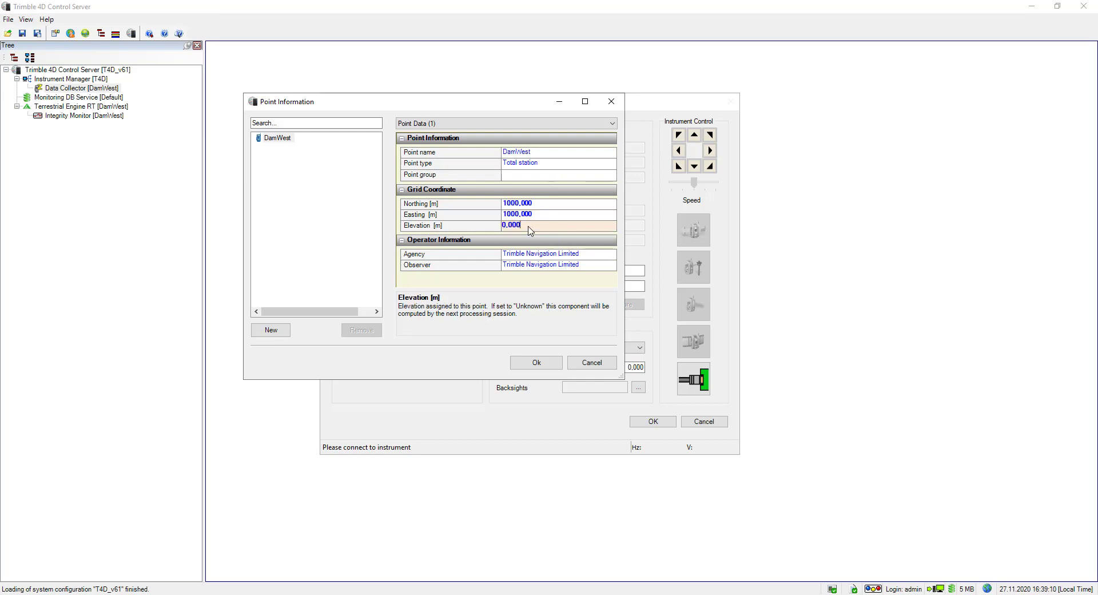
text(100)
Add target points Upstream1 and Upstream2 to the point list.
key(ctrl+n)
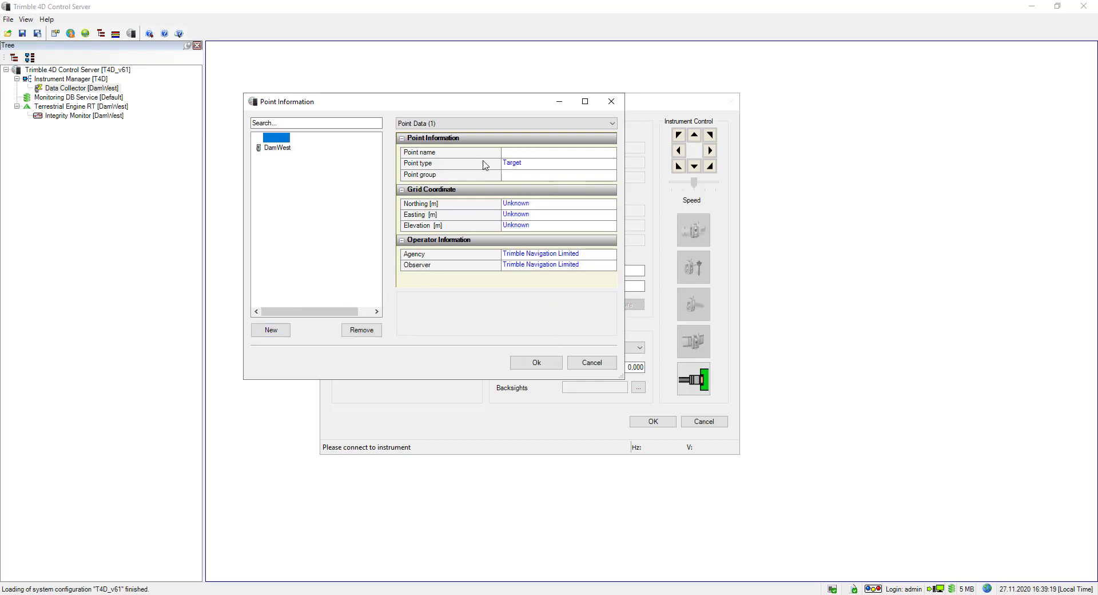
click(518, 152)
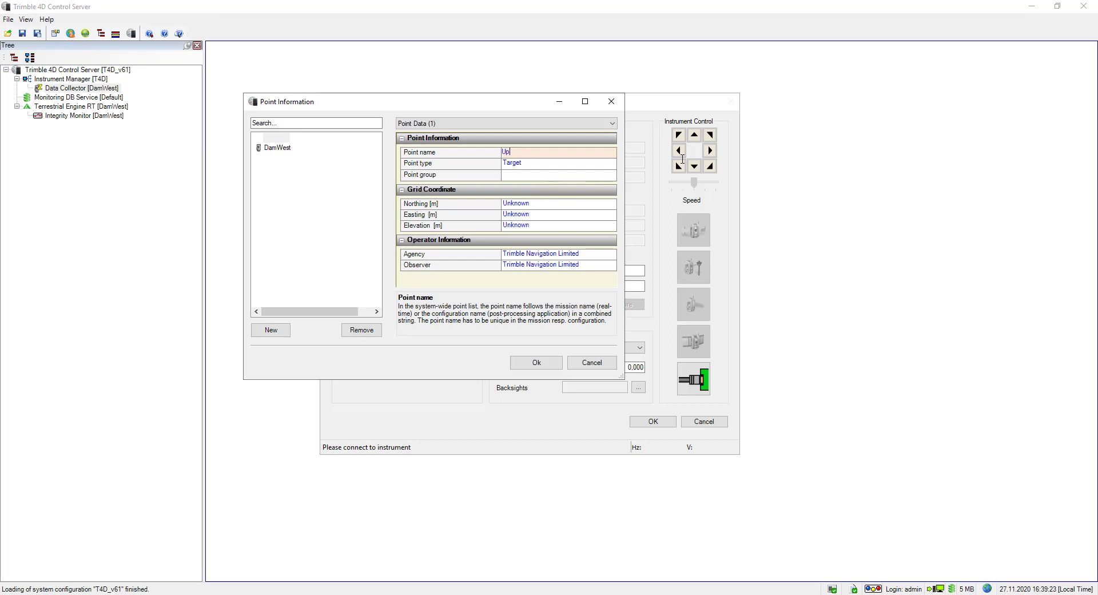
text(Upstream1)
click(543, 165)
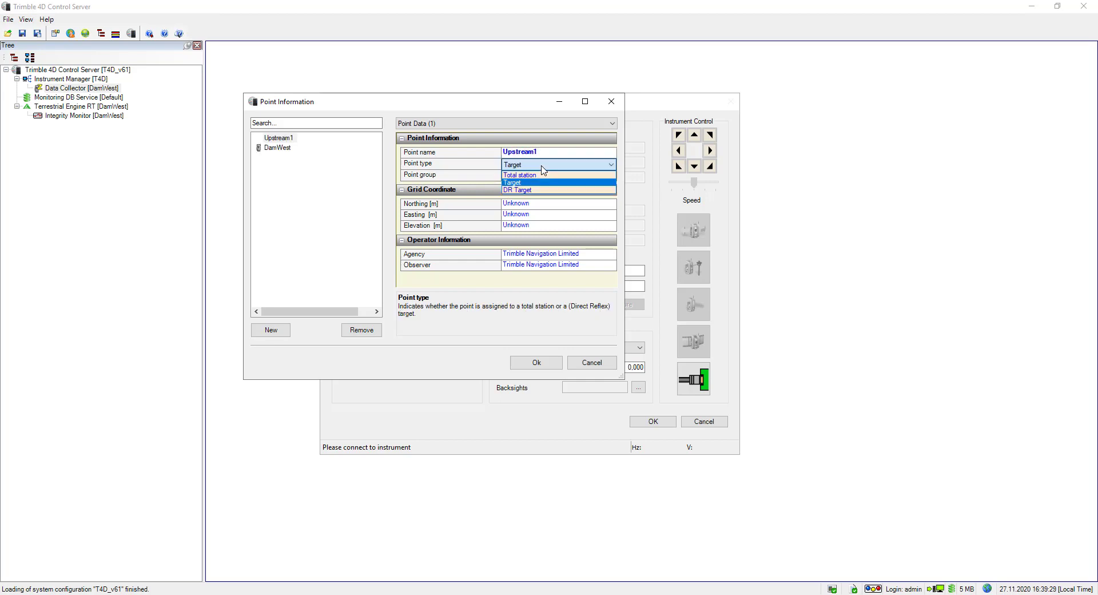
click(543, 170)
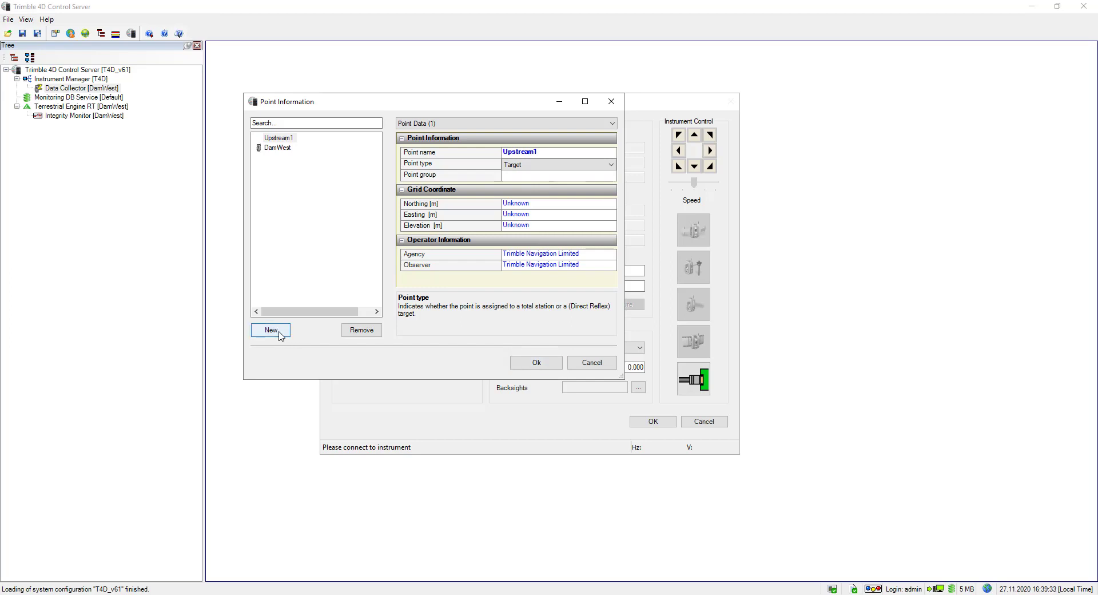
click(280, 334)
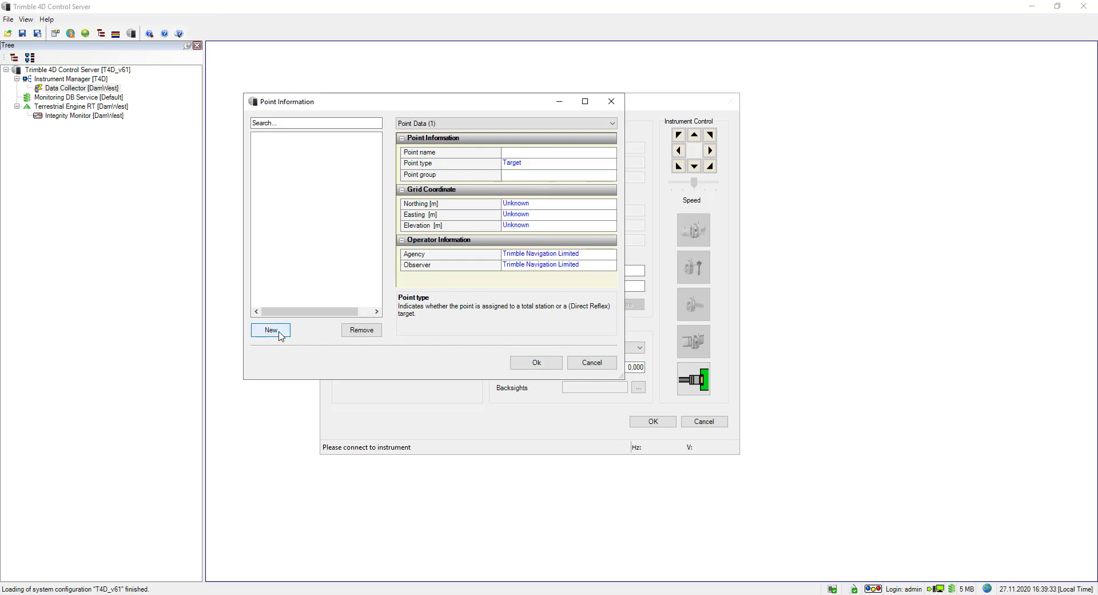
click(539, 152)
text(Upstr)
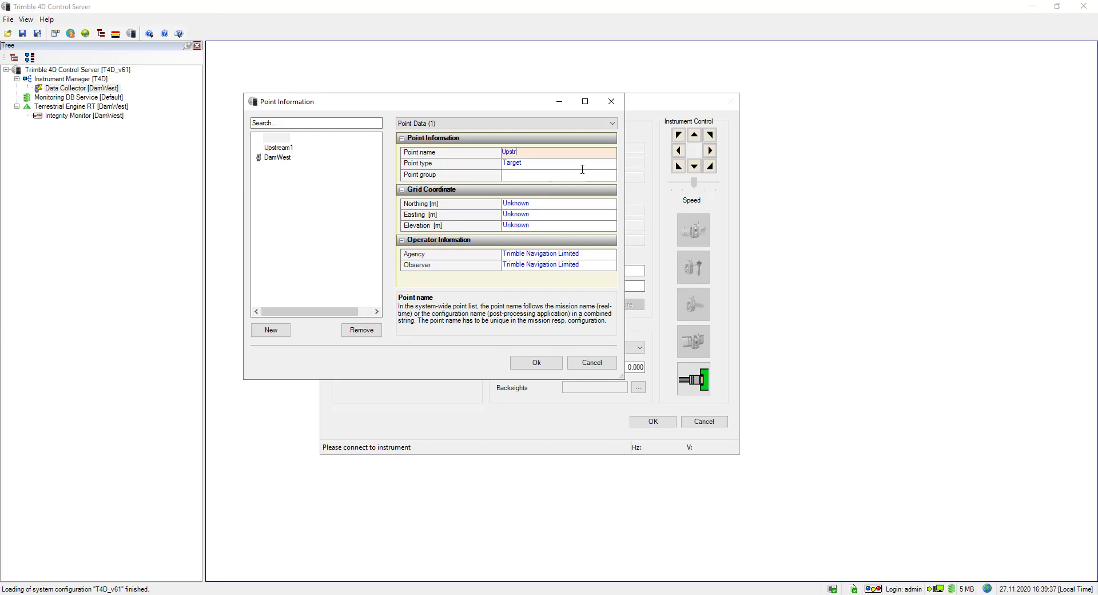
text(eam2)
Add target points Upstream3 and BS1 to the point list.
click(272, 332)
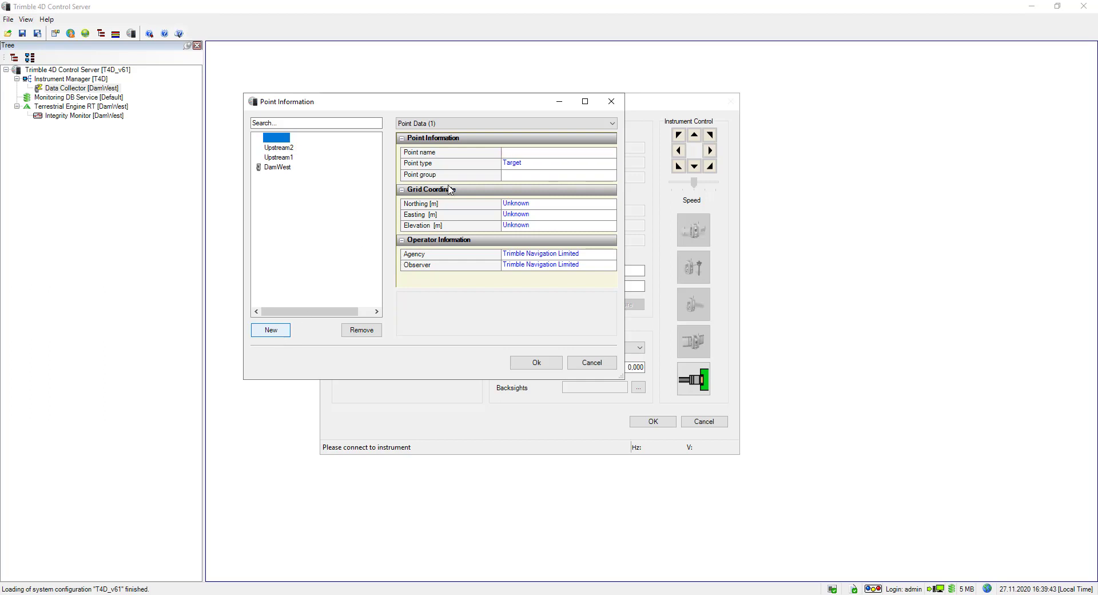
click(521, 153)
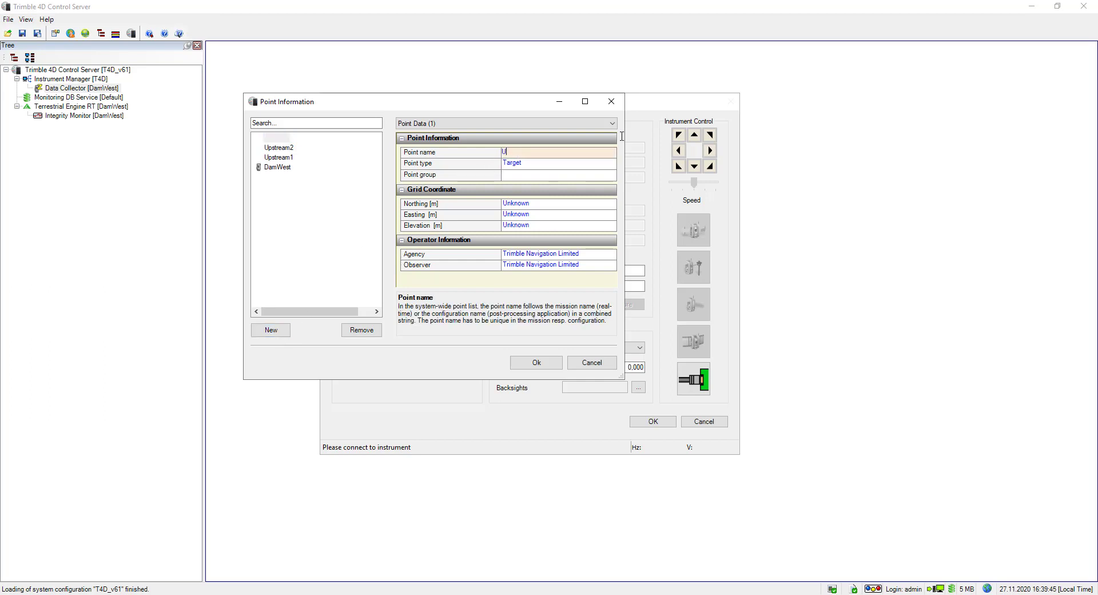
text(Upstra)
click(282, 331)
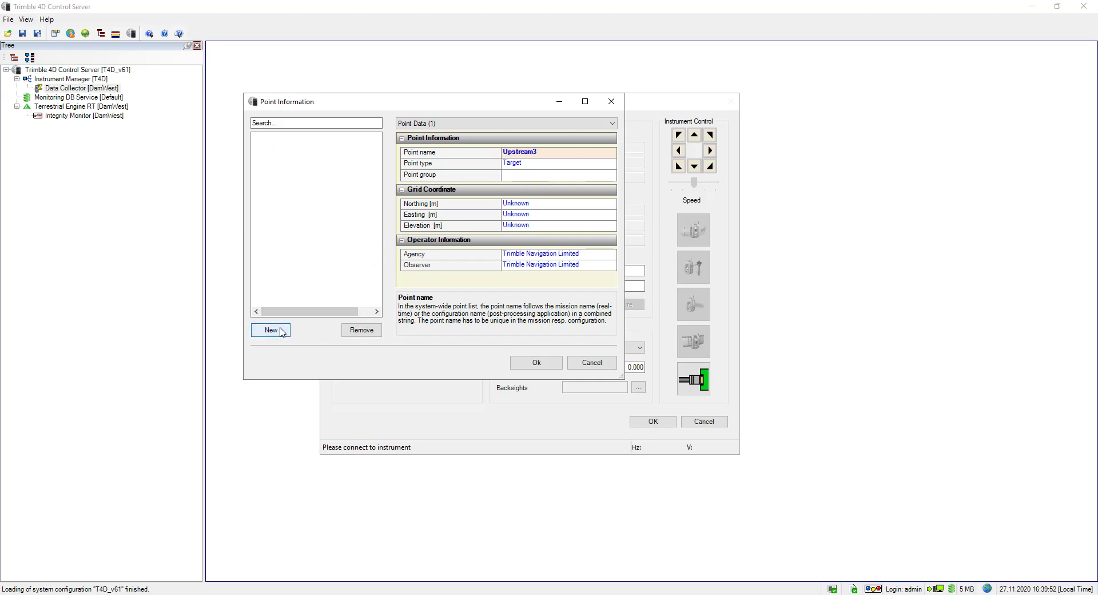
click(504, 154)
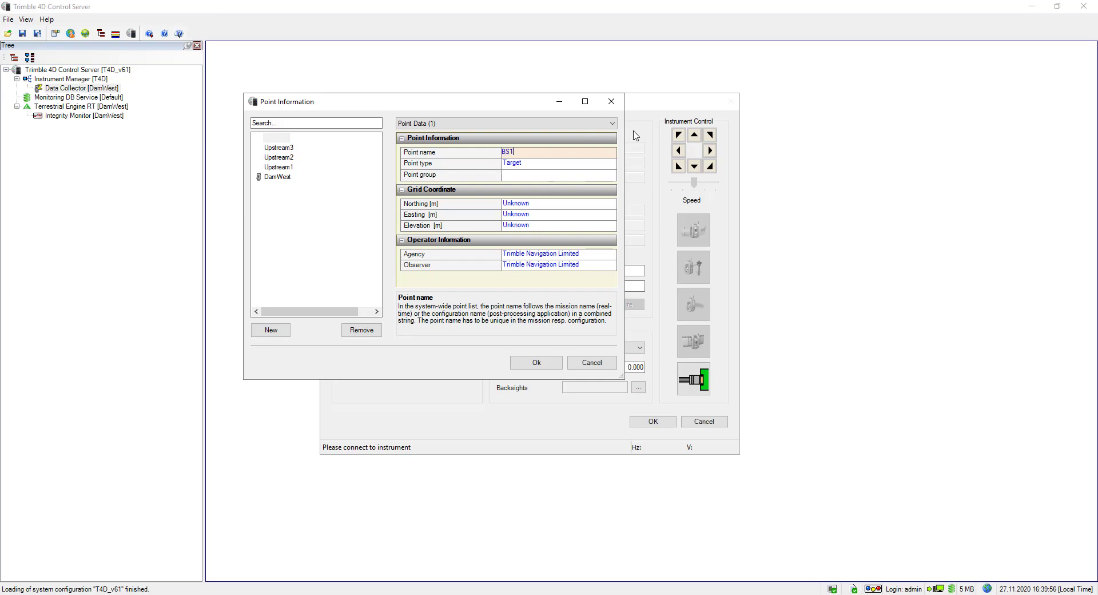
text(BS1)
key(Return)
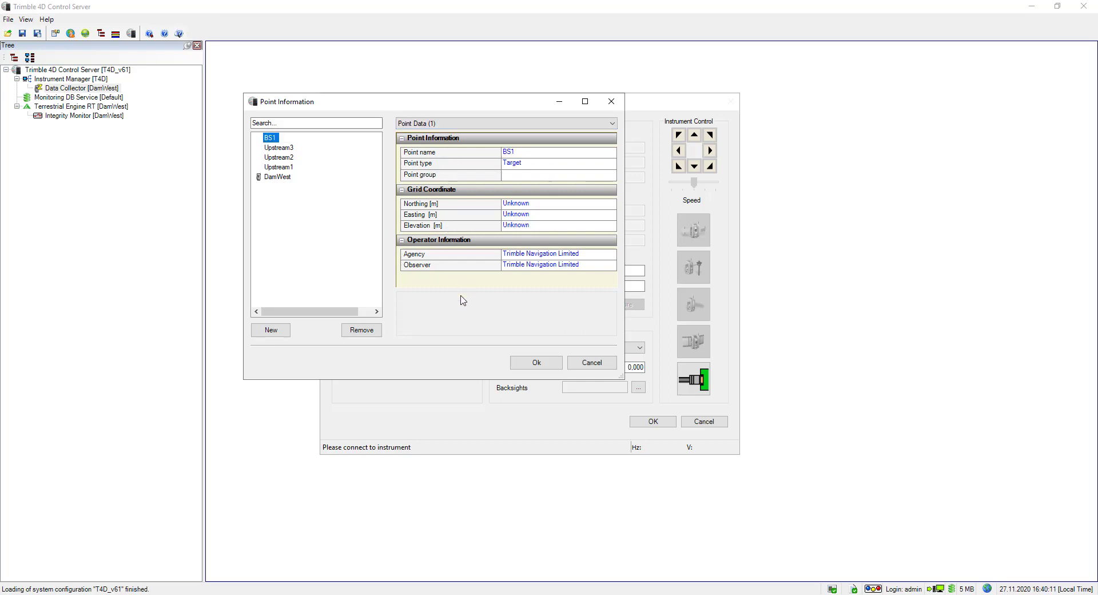
Select all five points, accept them into the site setup, and connect to the instrument.
shift+click(283, 179)
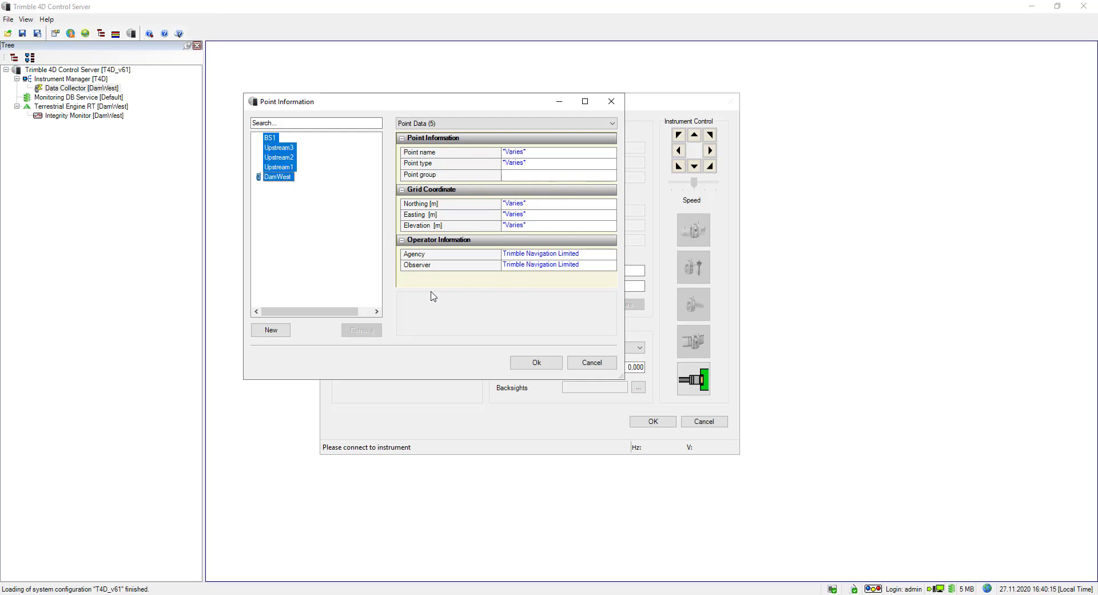
click(533, 360)
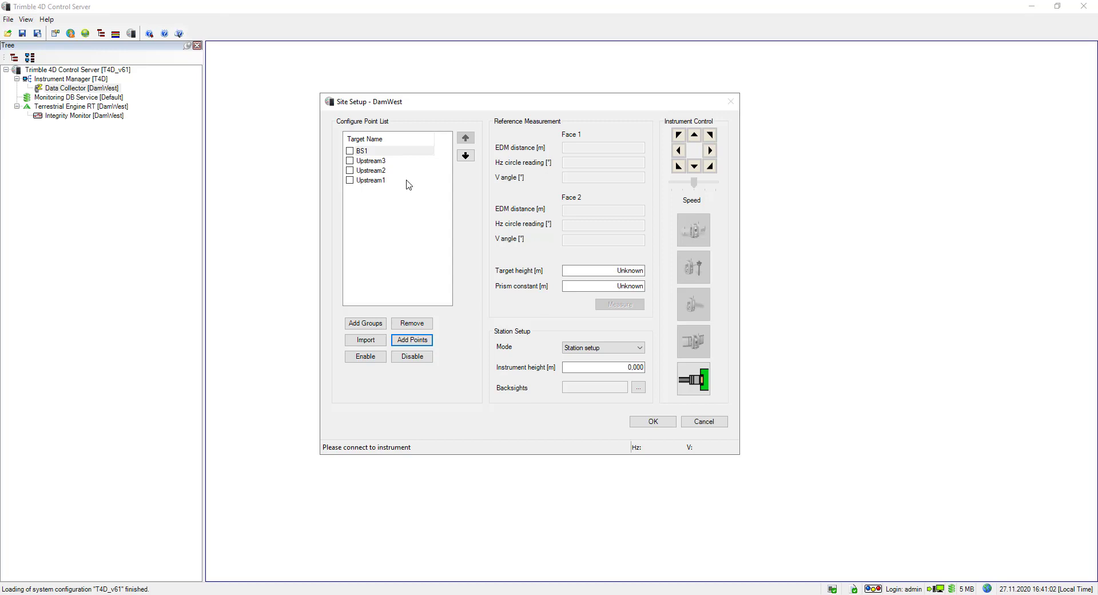
click(691, 381)
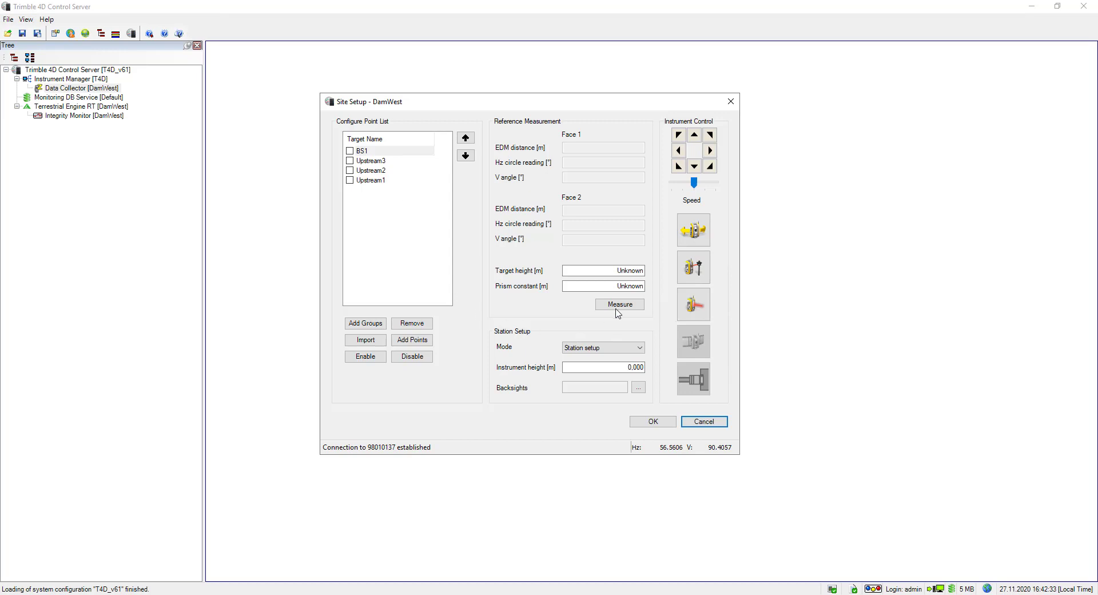
Set BS1 target height 0 and prism constant -0.017, aim with the laser, then autolock.
click(695, 269)
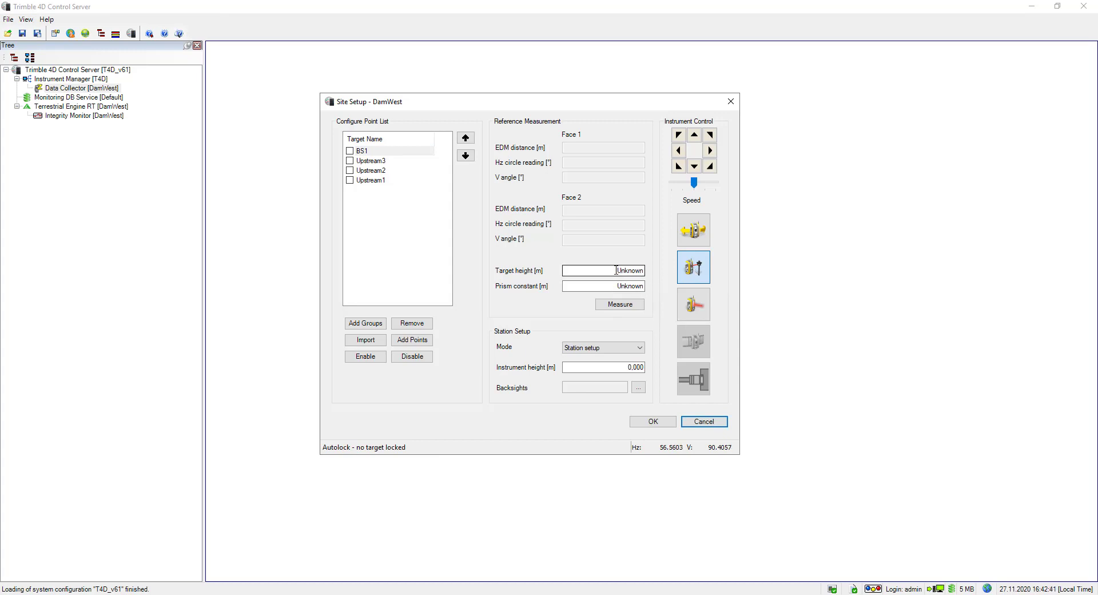
drag(616, 270, 646, 272)
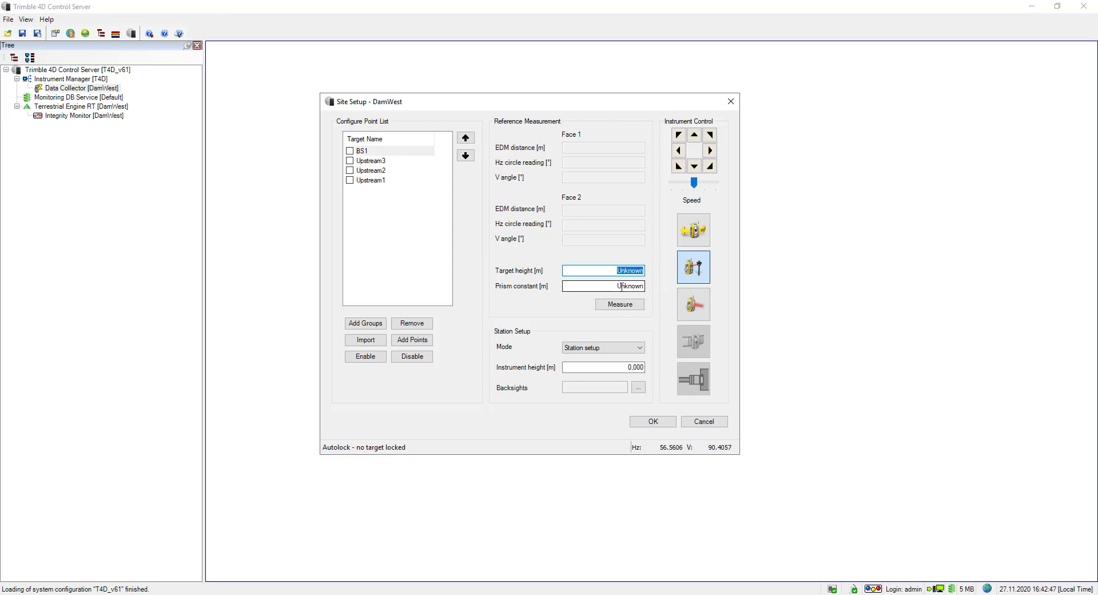
text(0)
drag(615, 286, 656, 286)
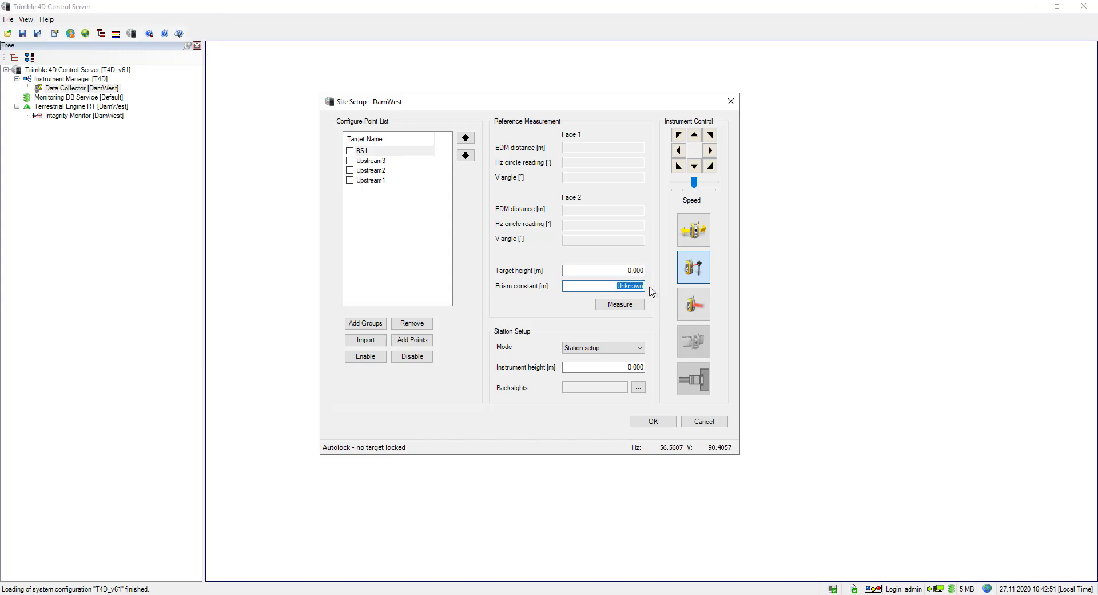
key(BackSpace)
text(-0.017)
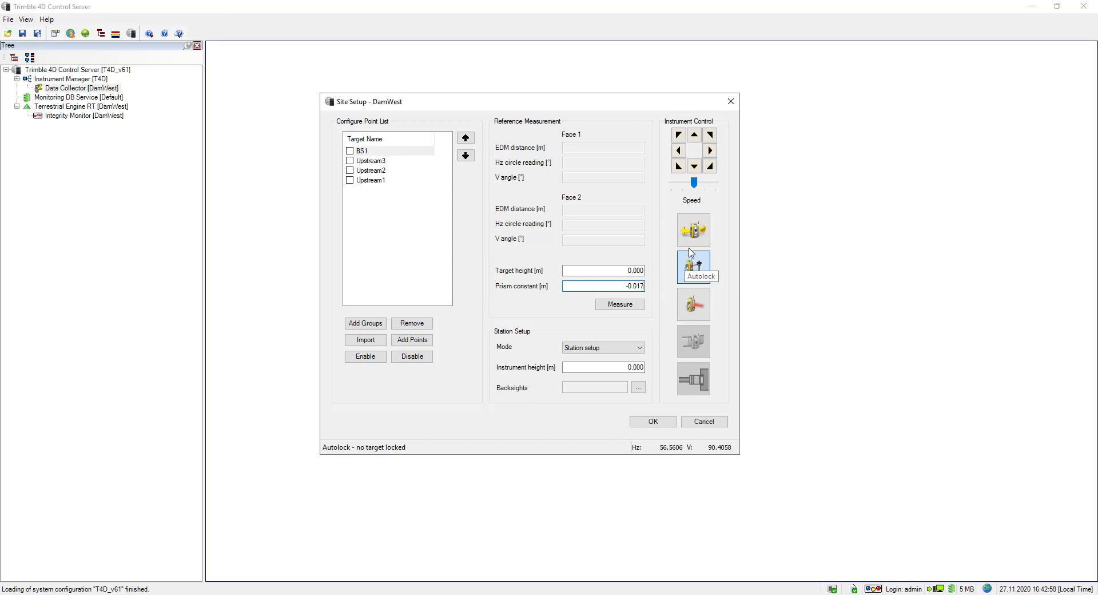
click(691, 266)
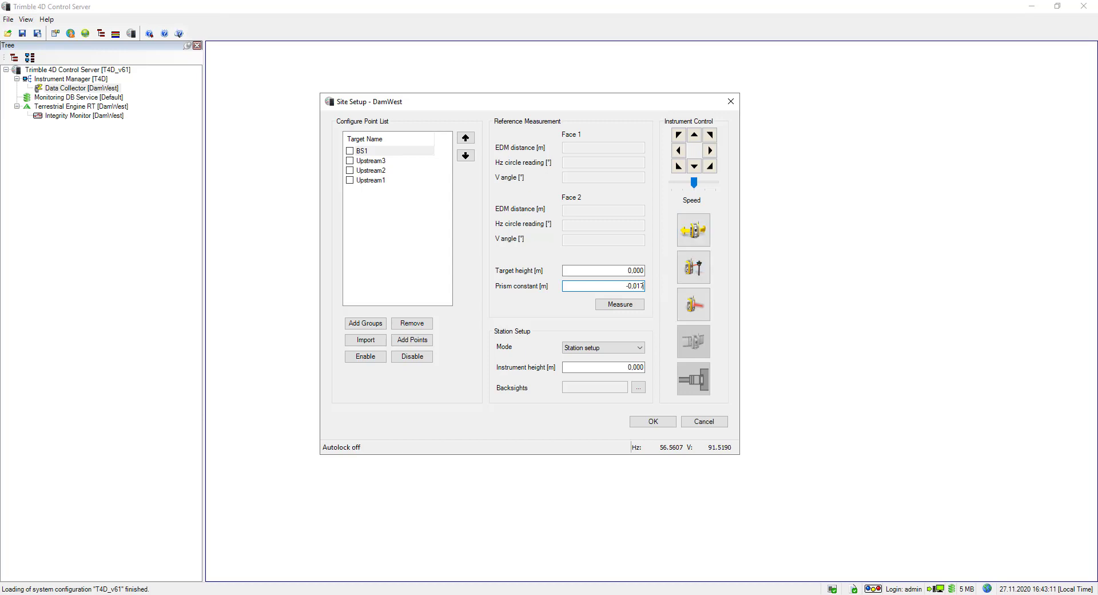
click(694, 304)
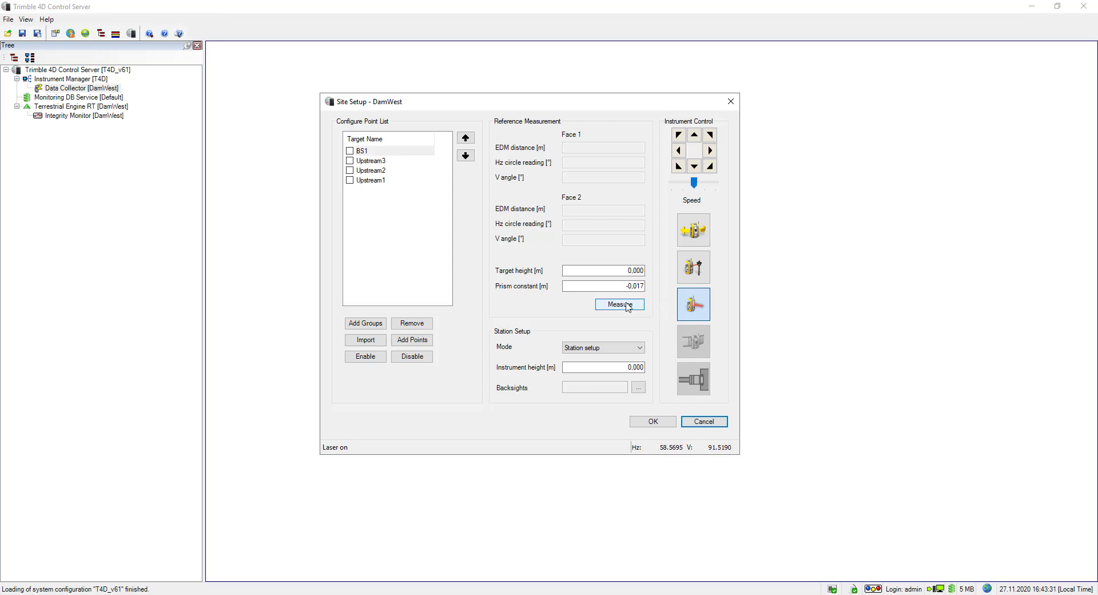
click(695, 282)
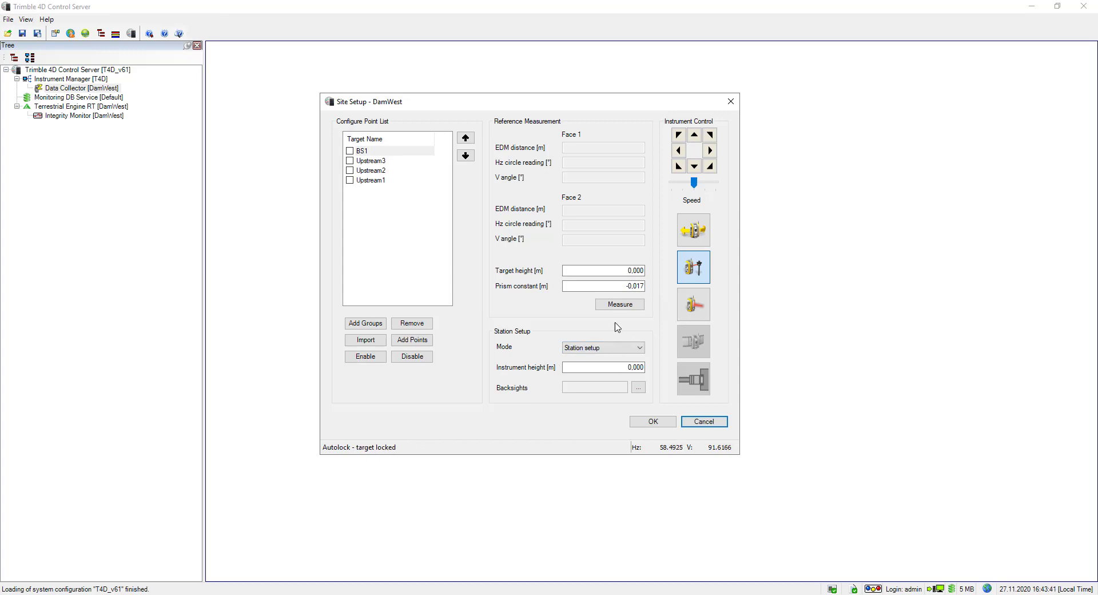
Measure BS1 in both faces so it is ticked in the point list.
click(616, 305)
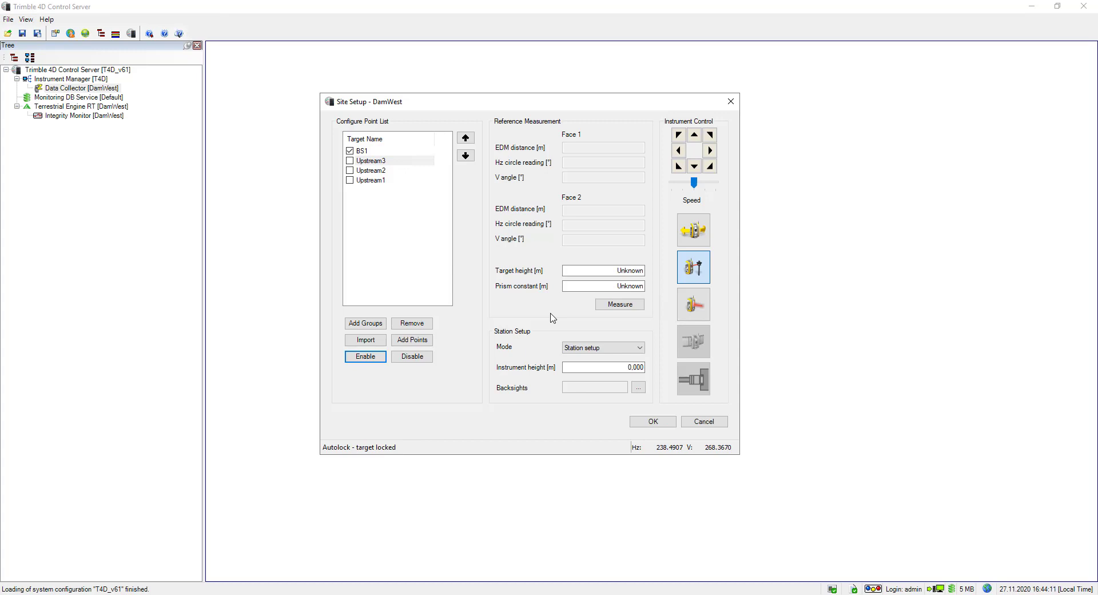
Reorder the target list to BS1, Upstream1, Upstream2, Upstream3 and select Upstream1.
click(405, 182)
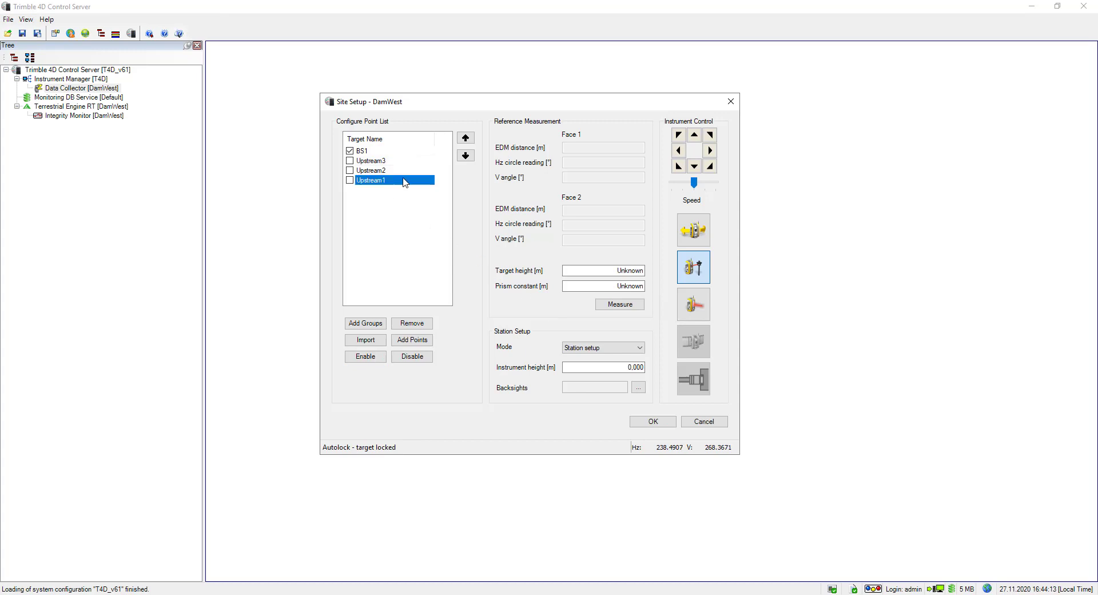
click(466, 140)
click(466, 140)
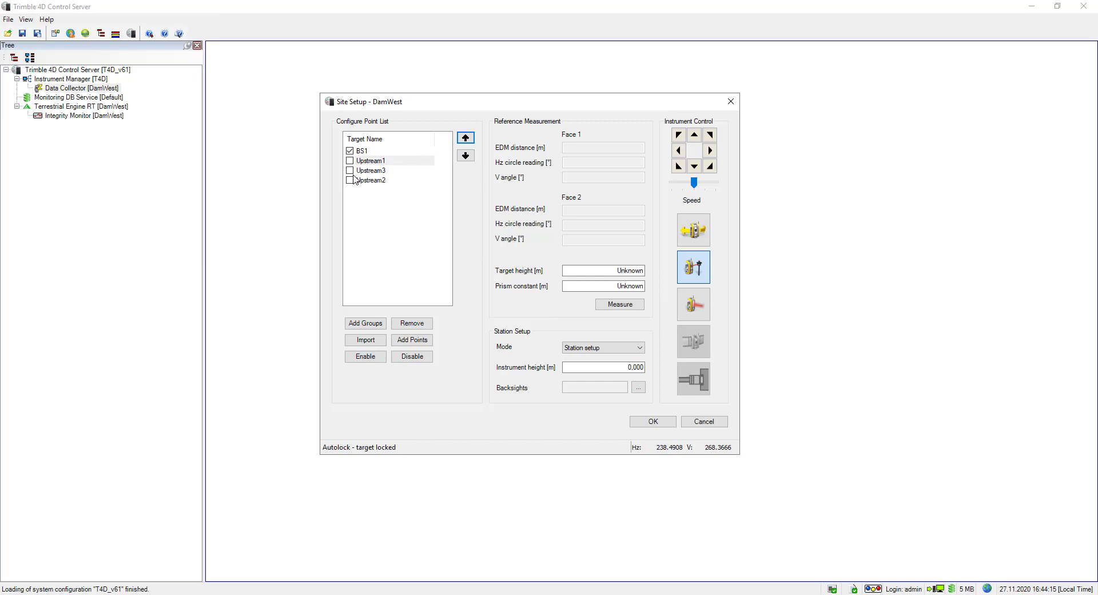
click(369, 180)
click(461, 141)
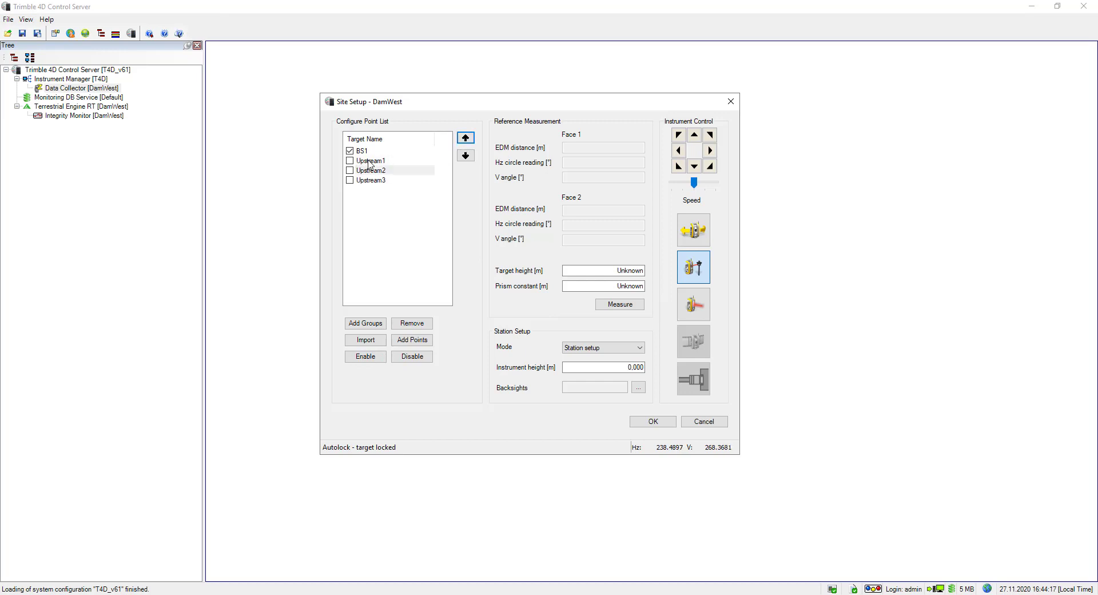
click(412, 161)
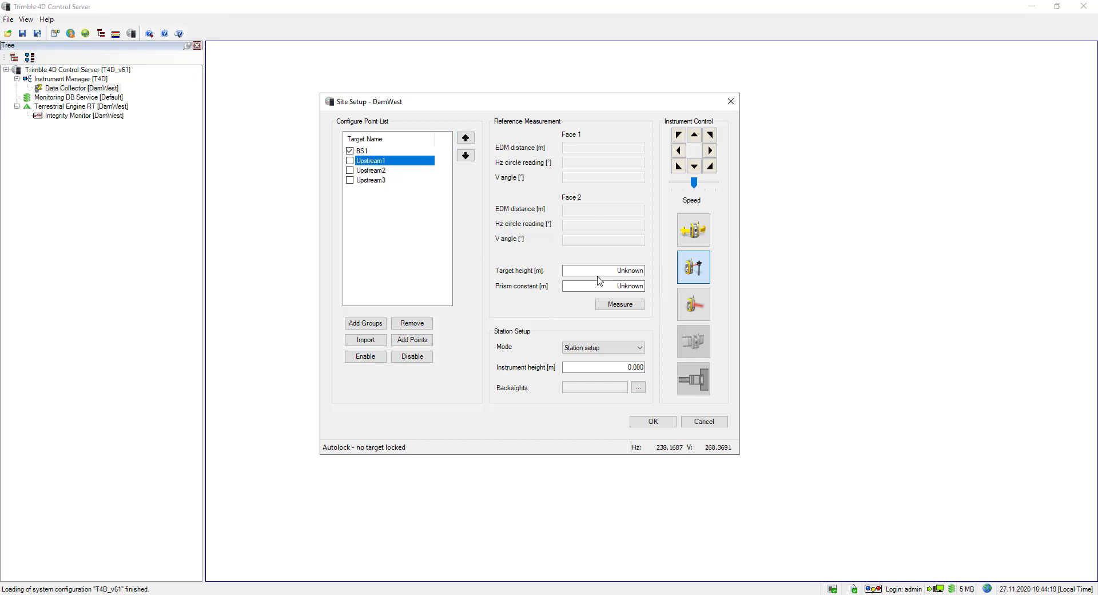
Measure Upstream1 with target height 0 and prism constant -0,017, aiming by laser then Autolock.
drag(609, 269, 644, 269)
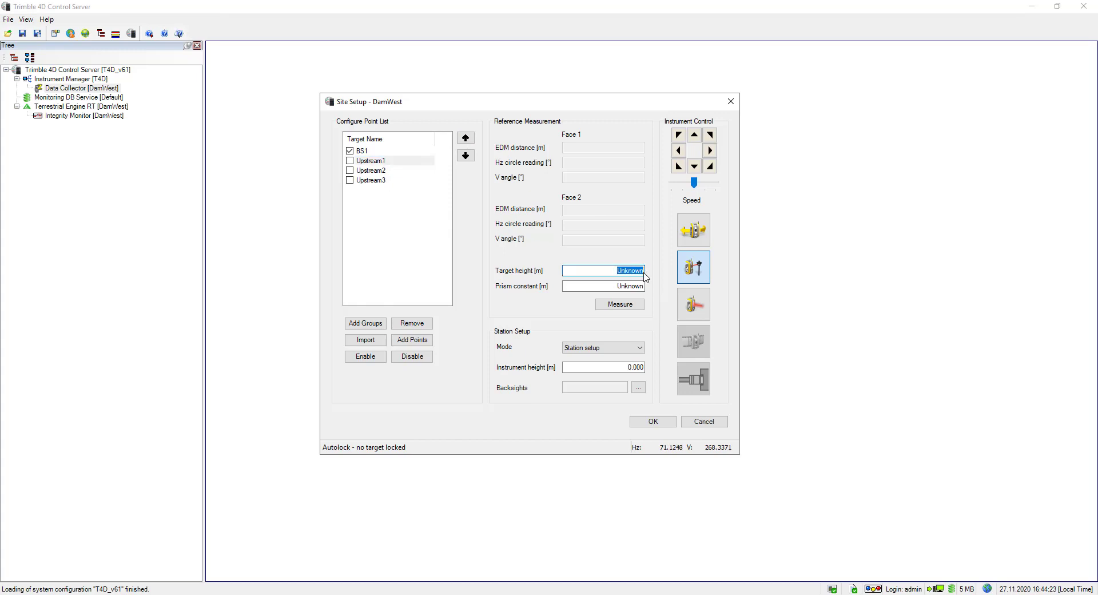
text(0)
drag(606, 287, 648, 283)
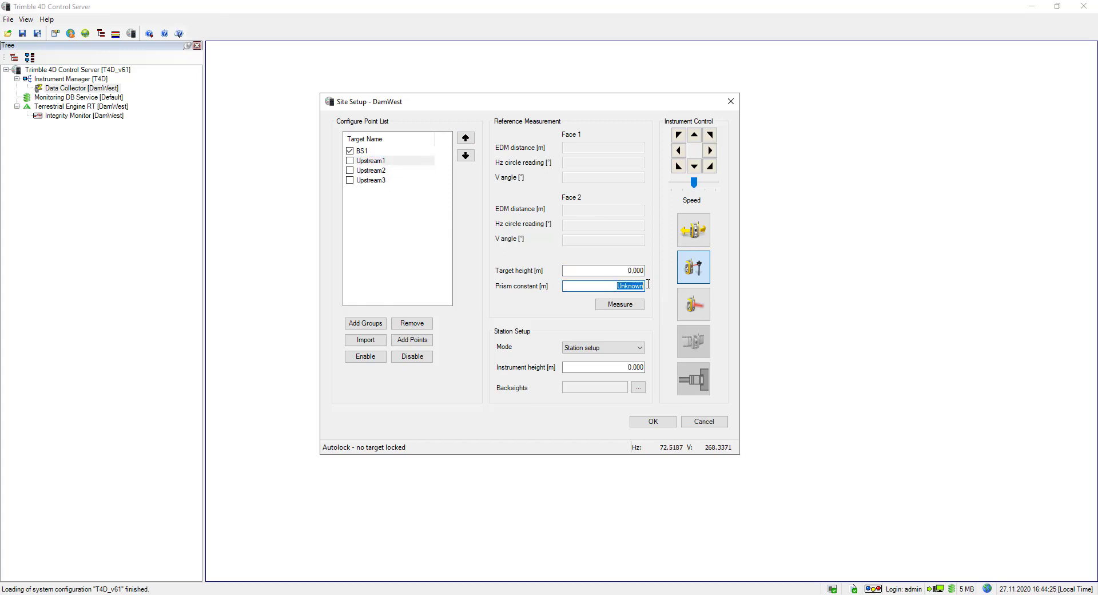
text(0,017)
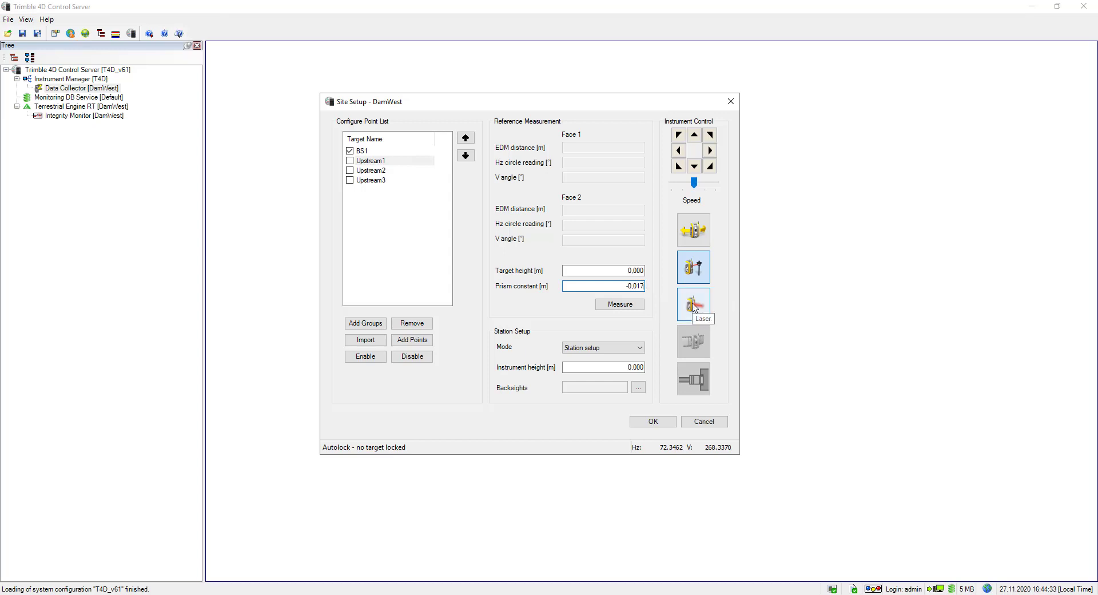
click(695, 308)
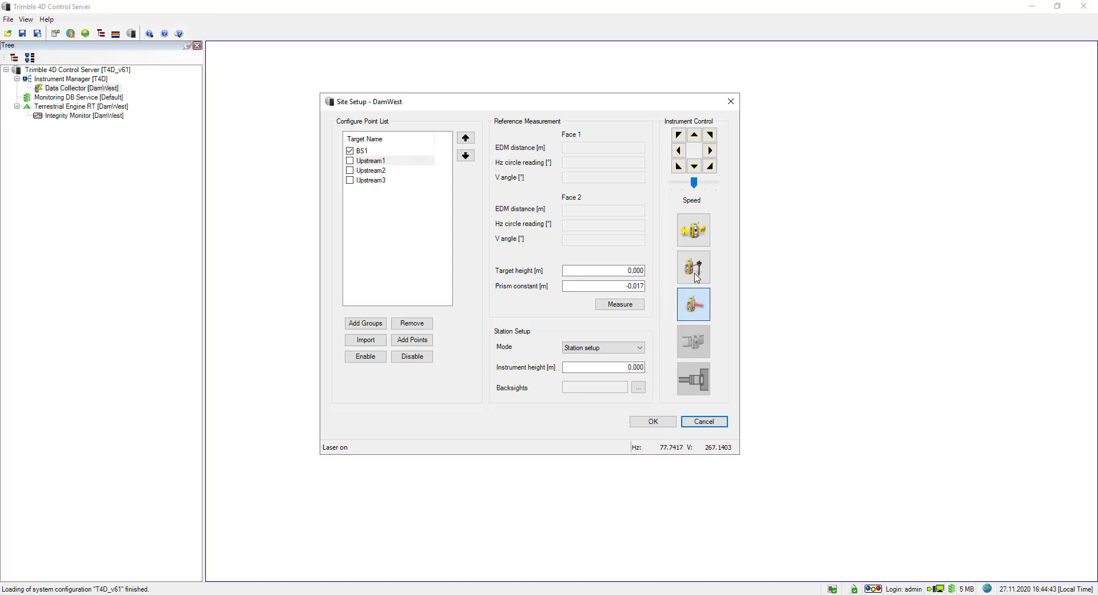
click(696, 270)
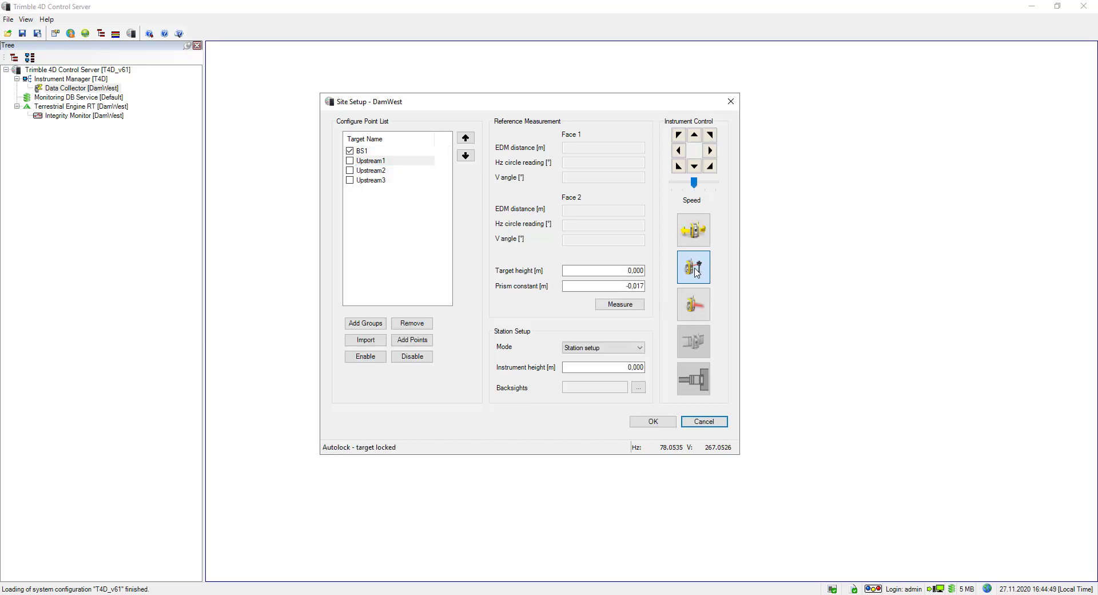
click(620, 305)
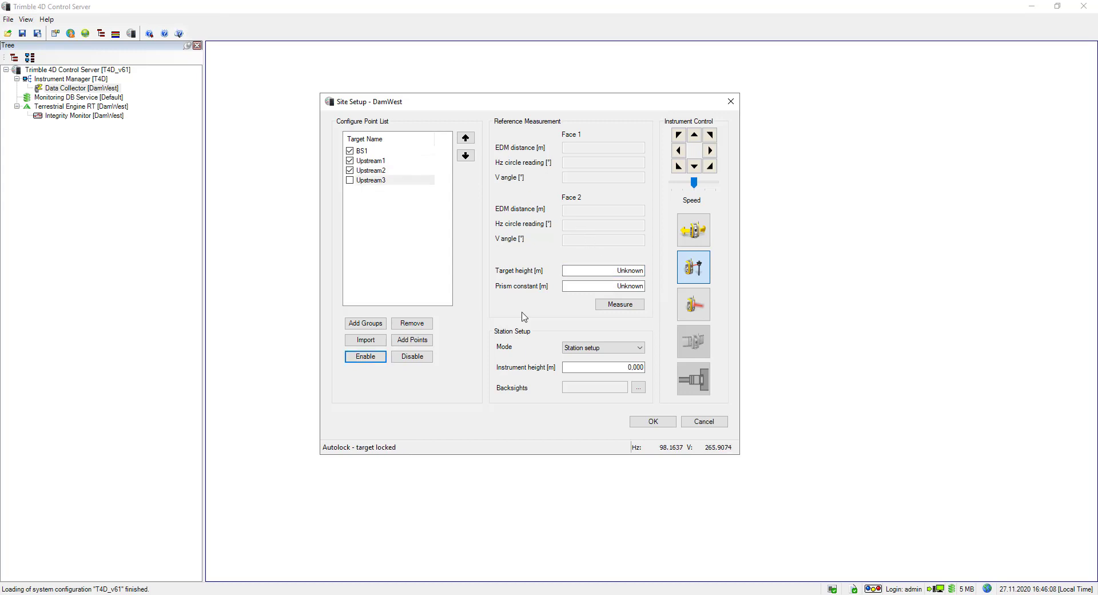
Measure Upstream3 with target height 0 and prism constant -0,017, aiming by laser then Autolock.
click(369, 185)
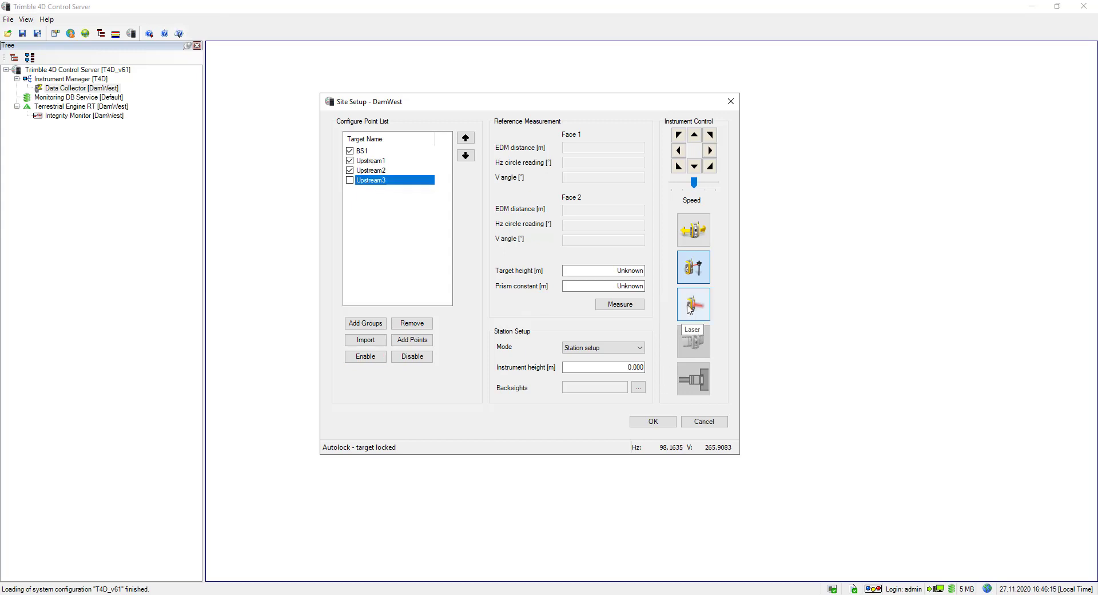
click(690, 309)
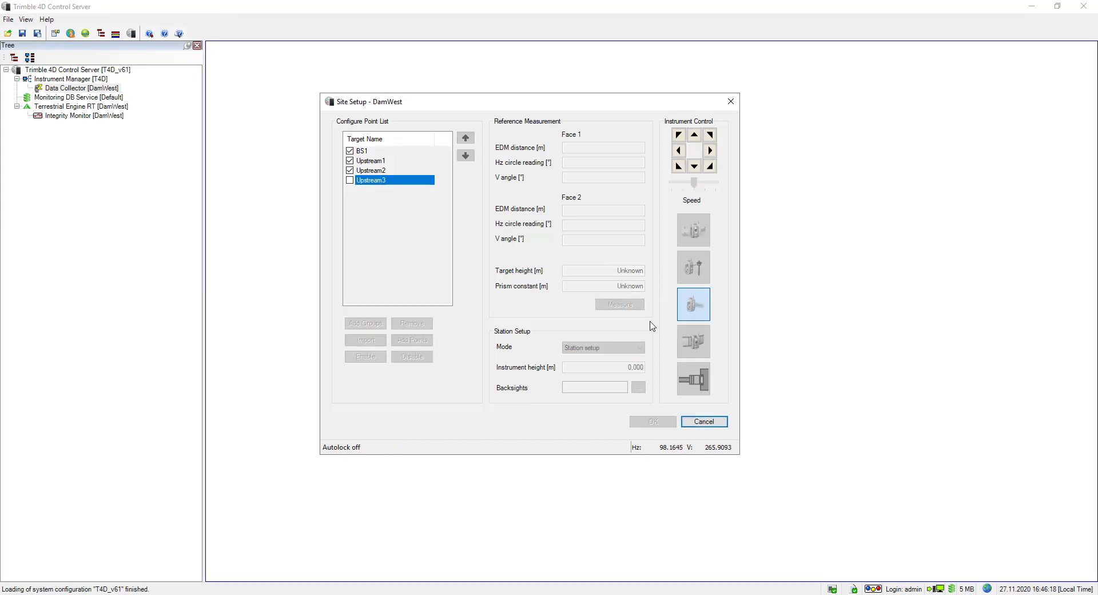
click(616, 273)
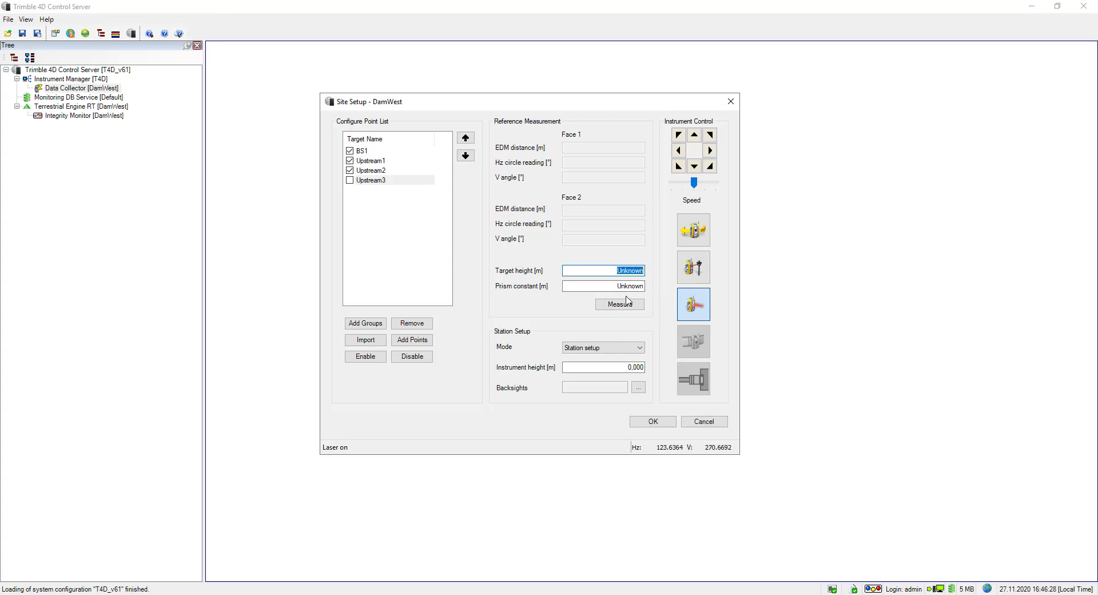
text(0)
key(Tab)
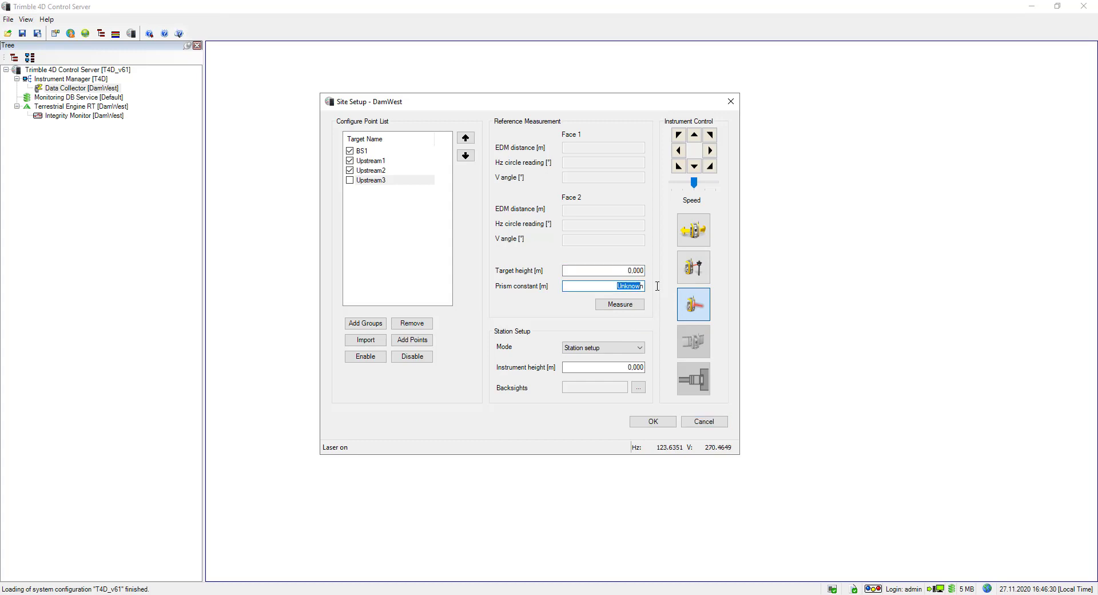
key(BackSpace)
text(-0,017)
click(690, 278)
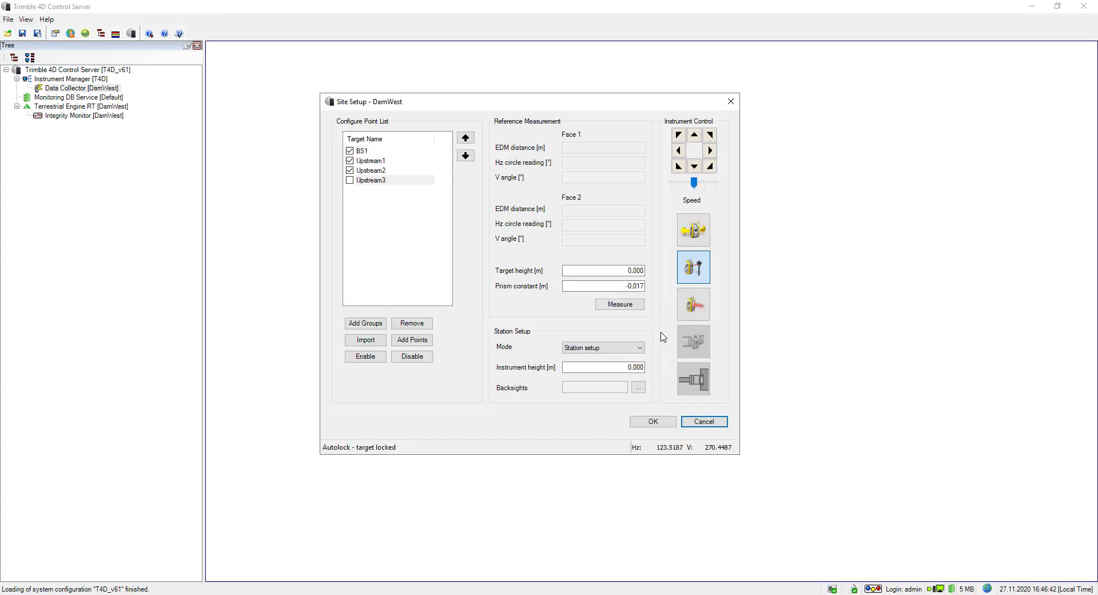
click(622, 307)
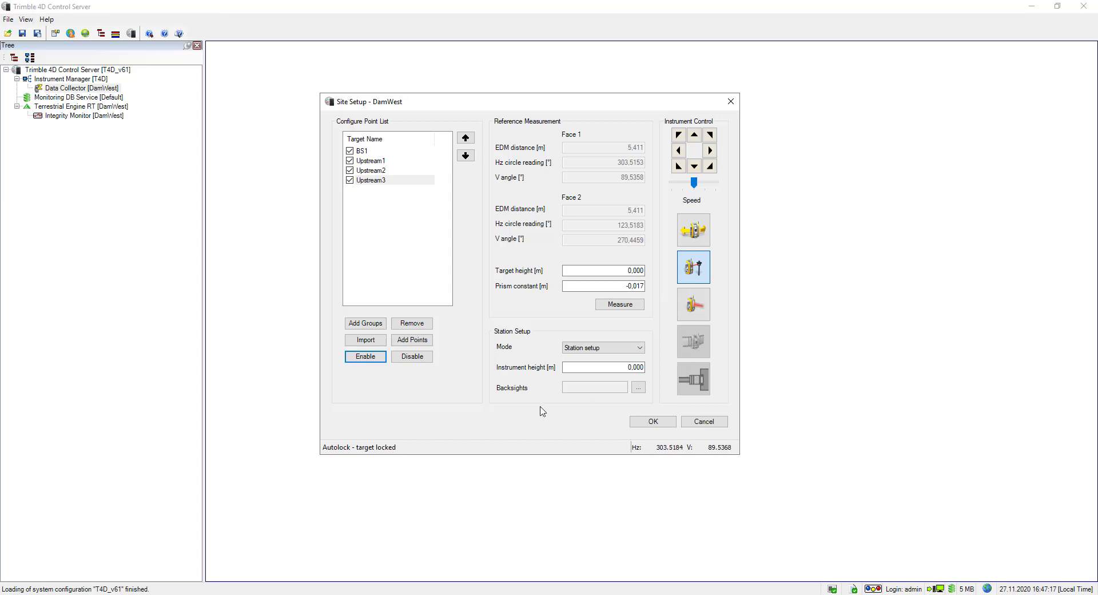
Choose BS1 from the point list as the backsight and close Site Setup with OK.
click(637, 390)
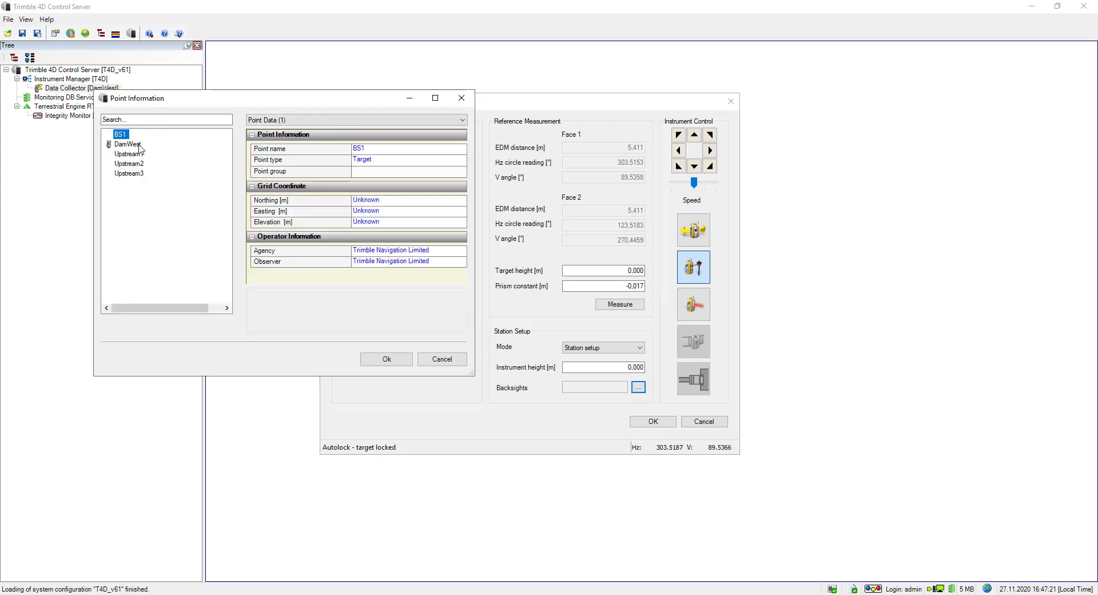
click(372, 360)
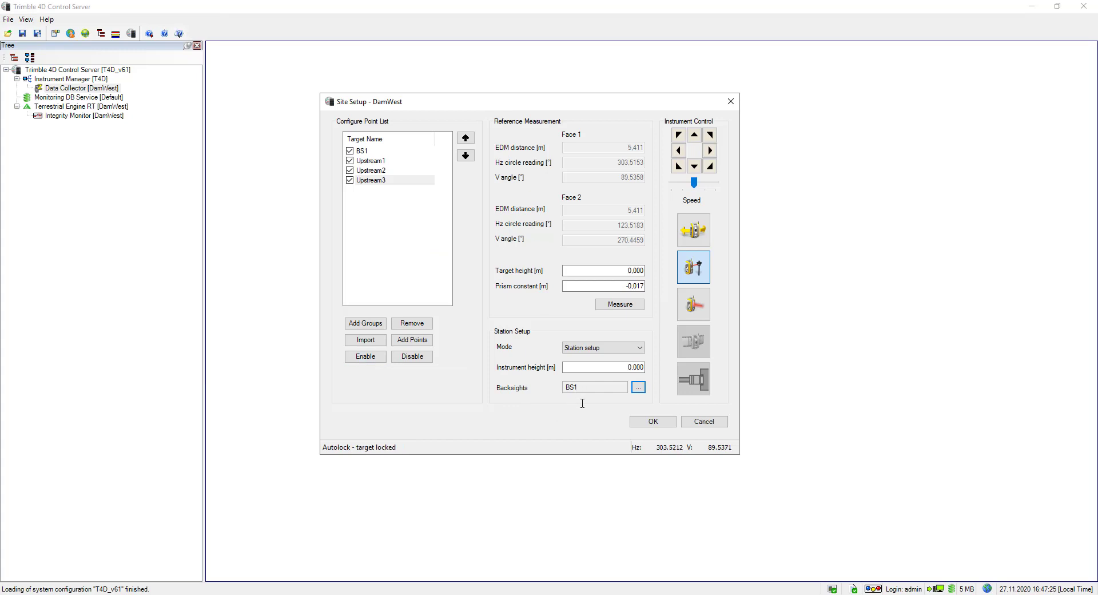
click(651, 422)
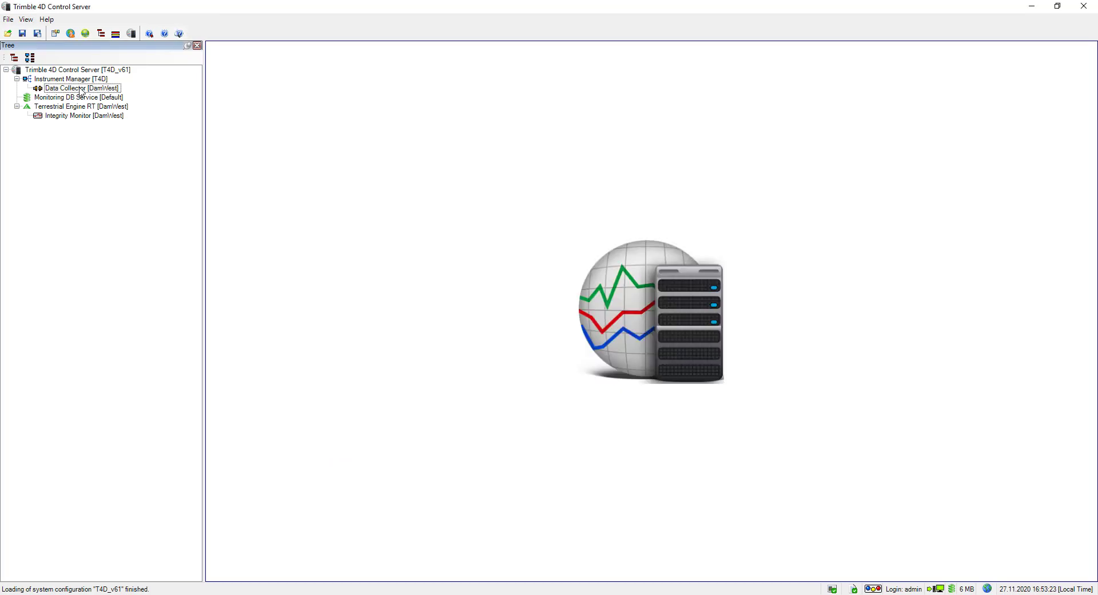
Open the DamWest data collector's properties and set Enable scheduler to Yes.
mouse_move(41, 91)
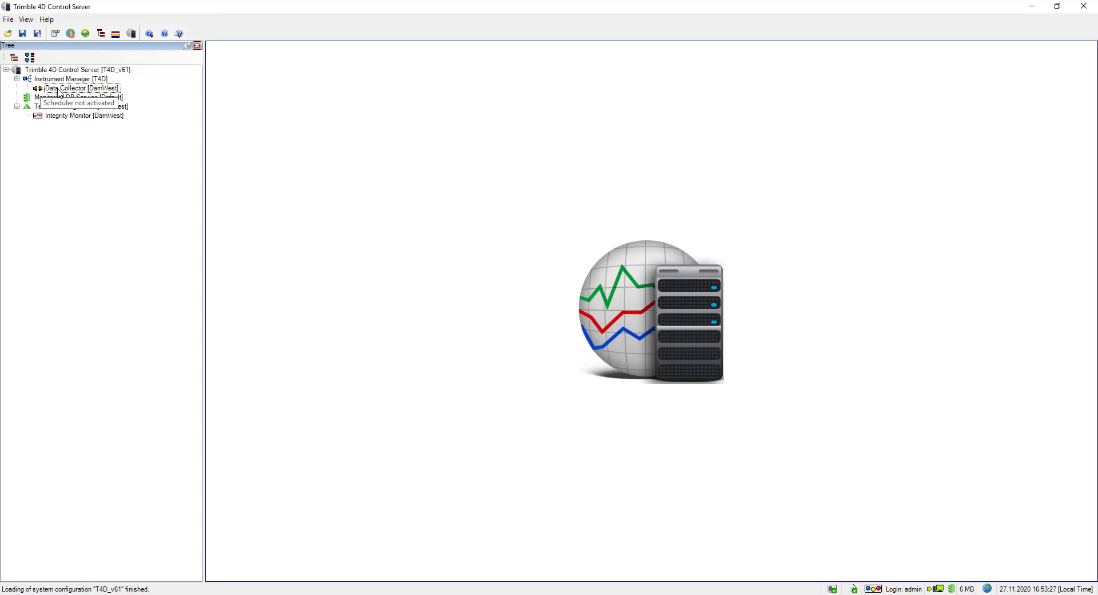
right_click(59, 91)
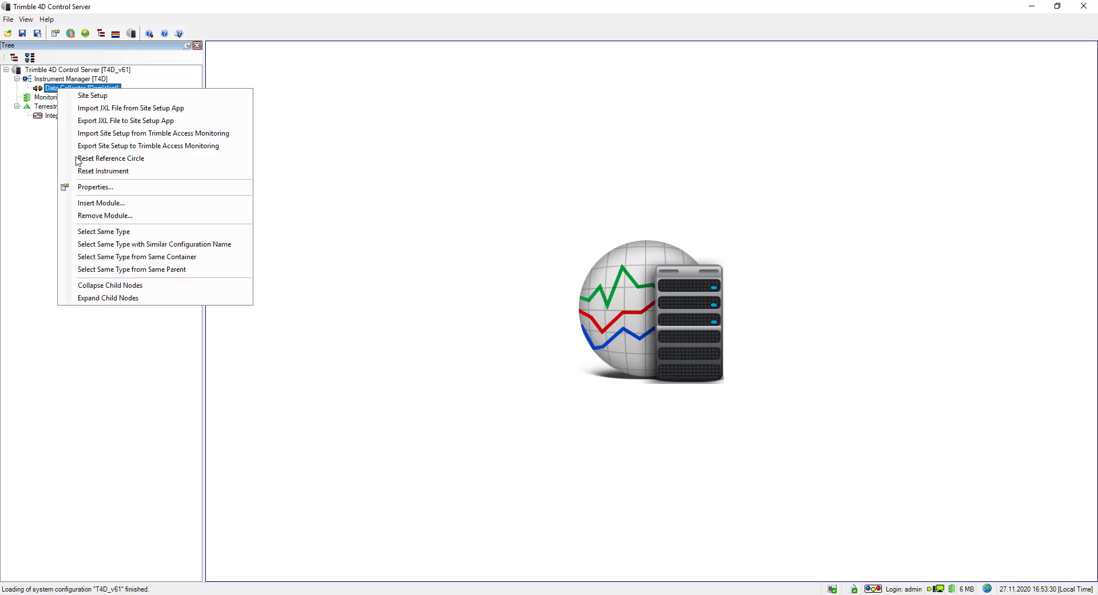
click(86, 187)
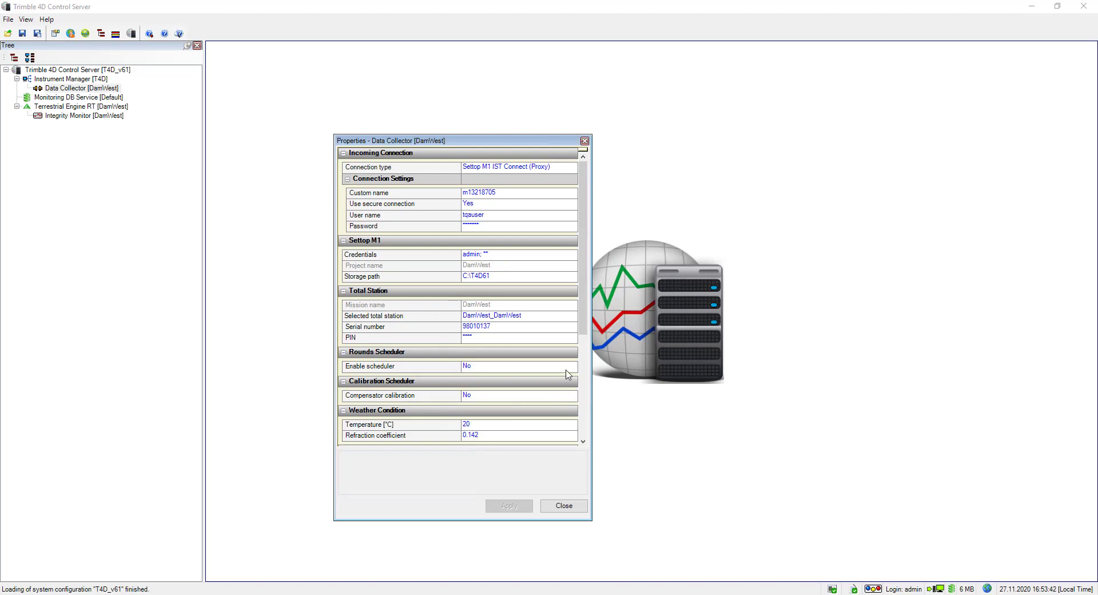
click(567, 368)
click(545, 389)
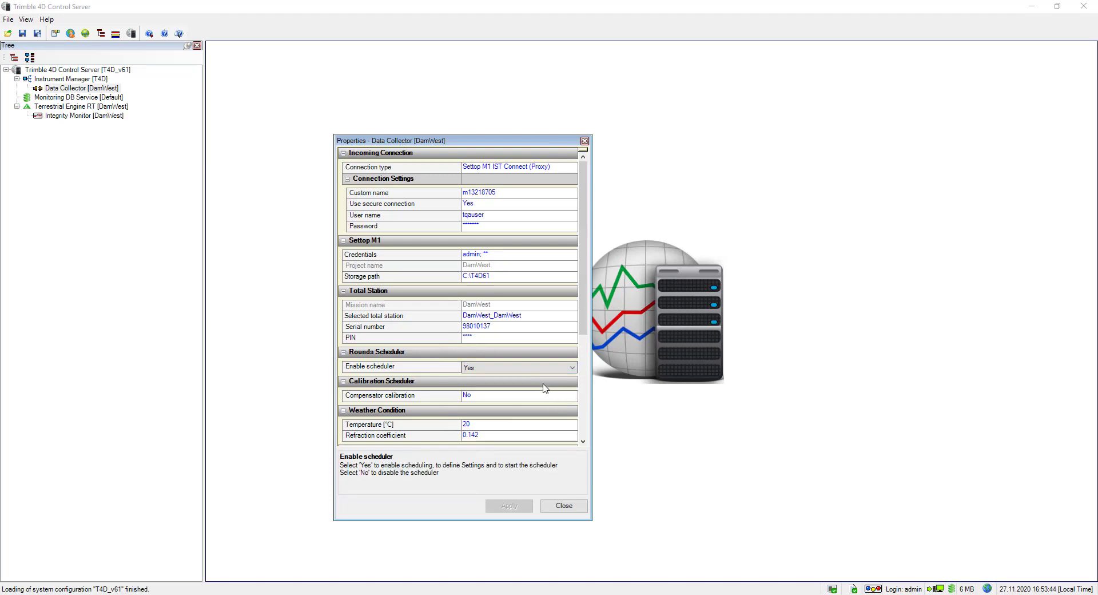
Configure the scheduler for 5 min rounds on Monday to Friday only, then apply and close.
click(568, 379)
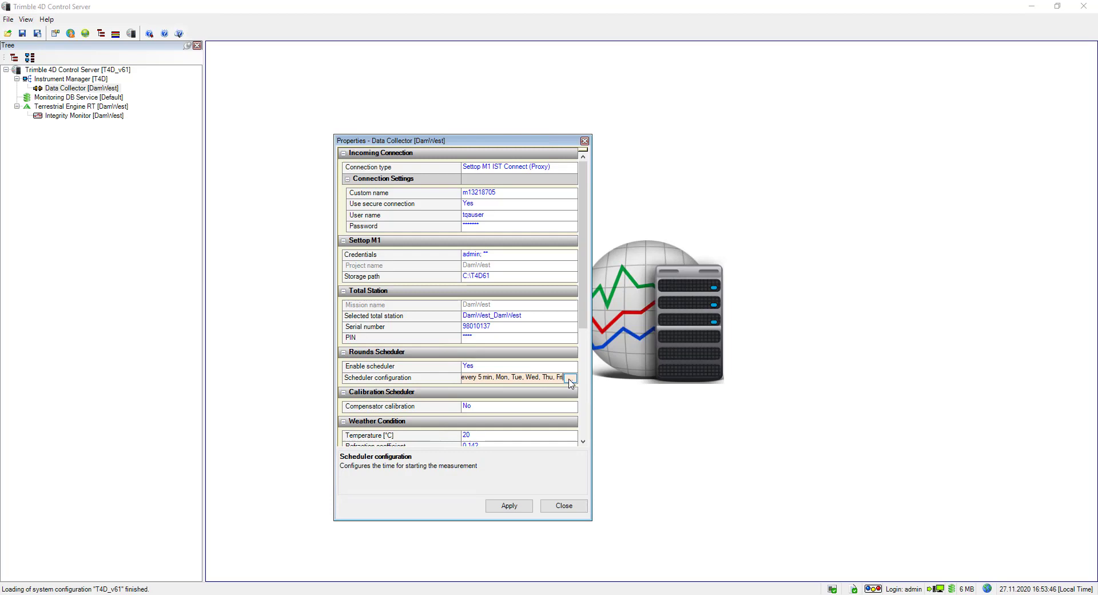
click(570, 379)
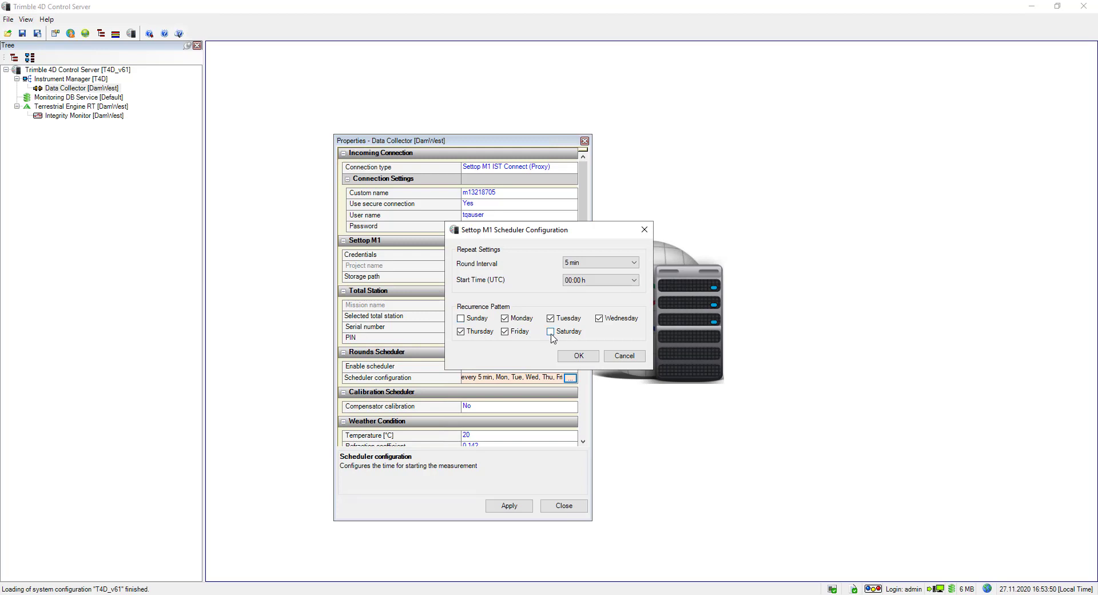
click(551, 332)
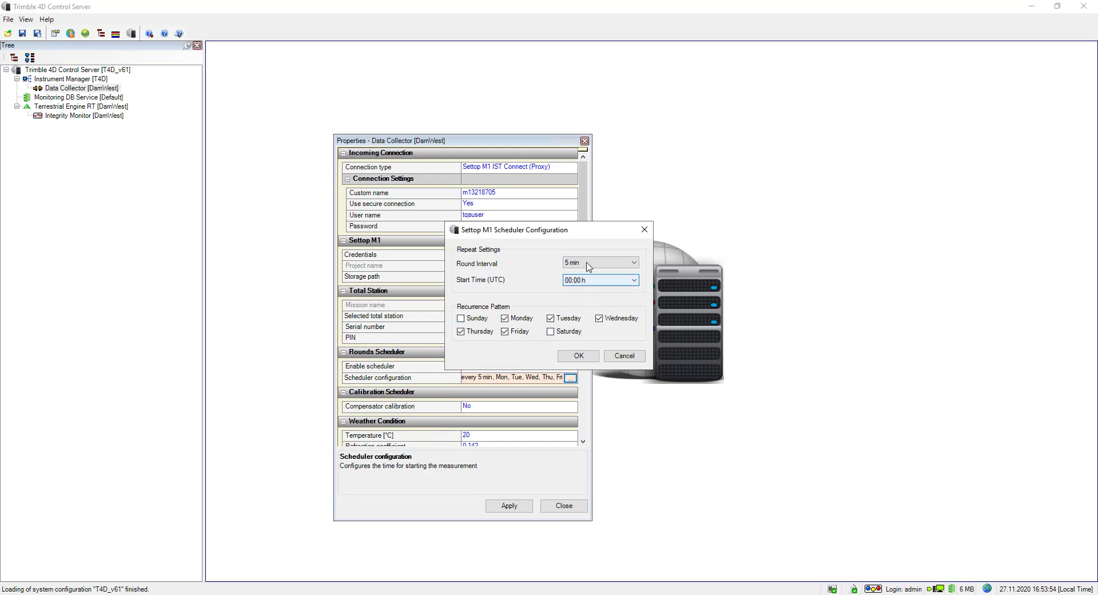
click(579, 356)
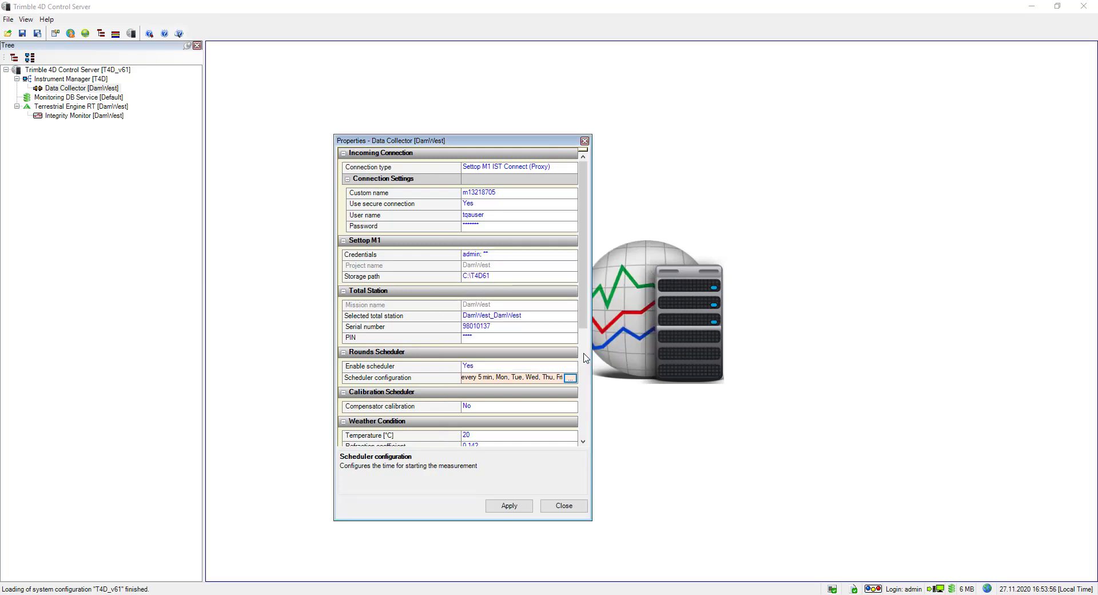
click(520, 507)
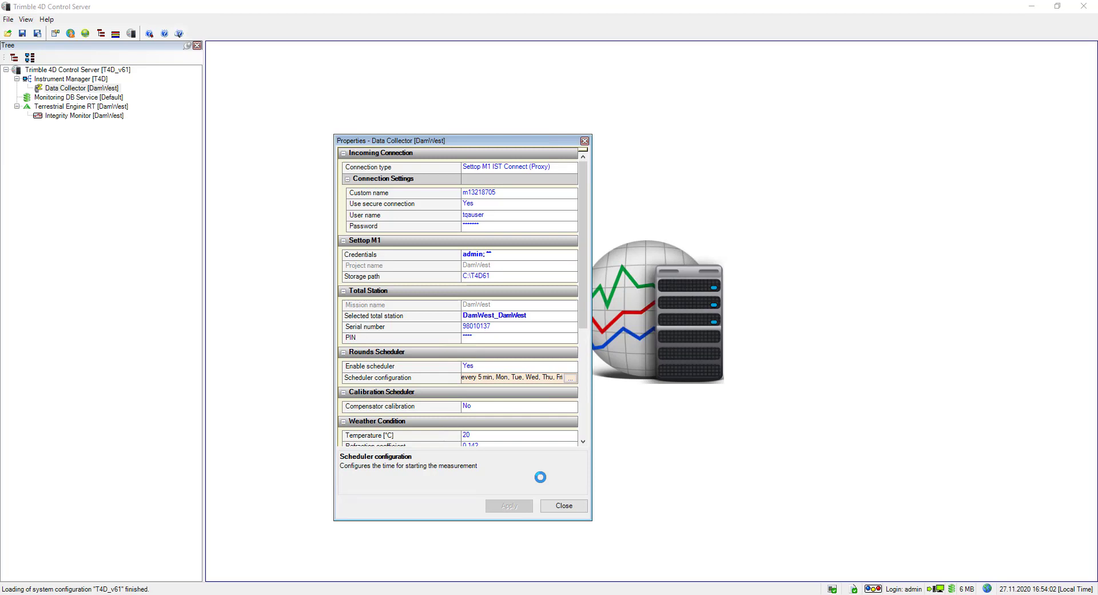
click(550, 507)
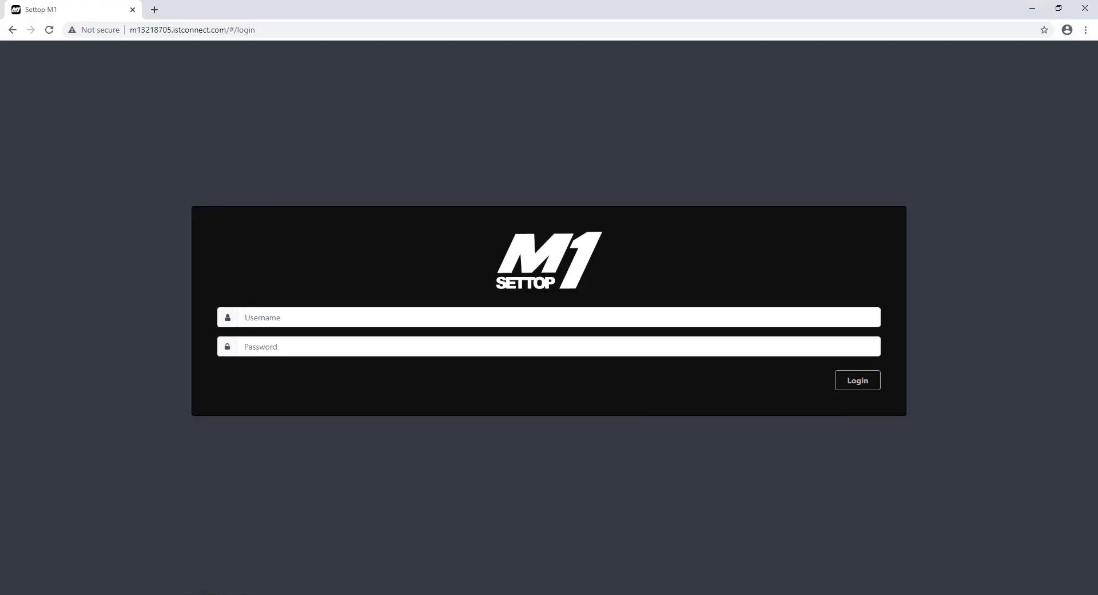
Enter the user name and begin typing the password on the Settop M1 login page.
click(264, 319)
text(ad)
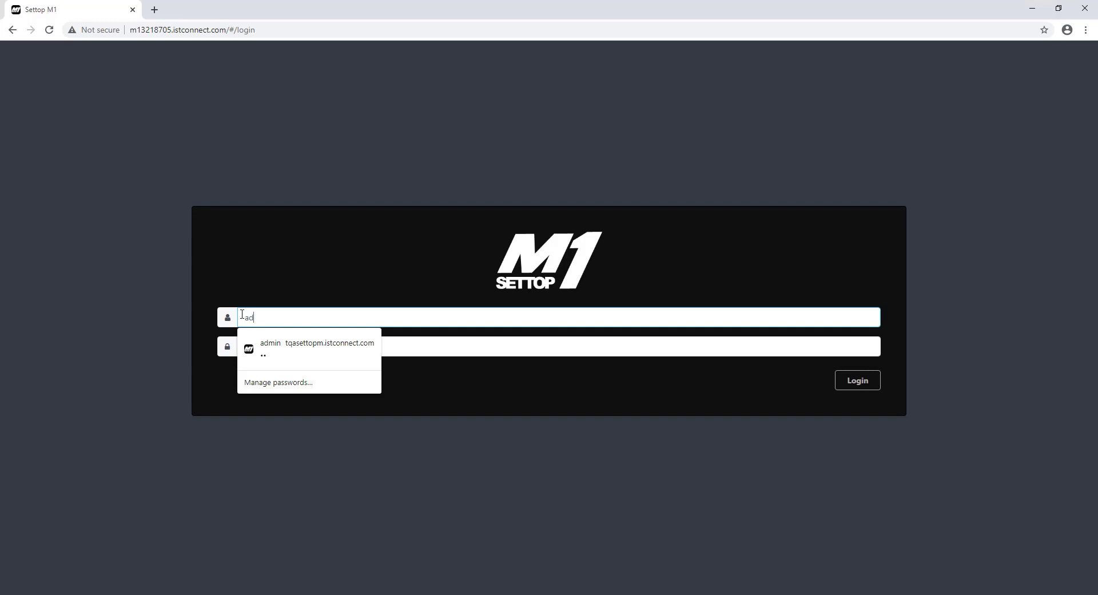
text(min)
key(Tab)
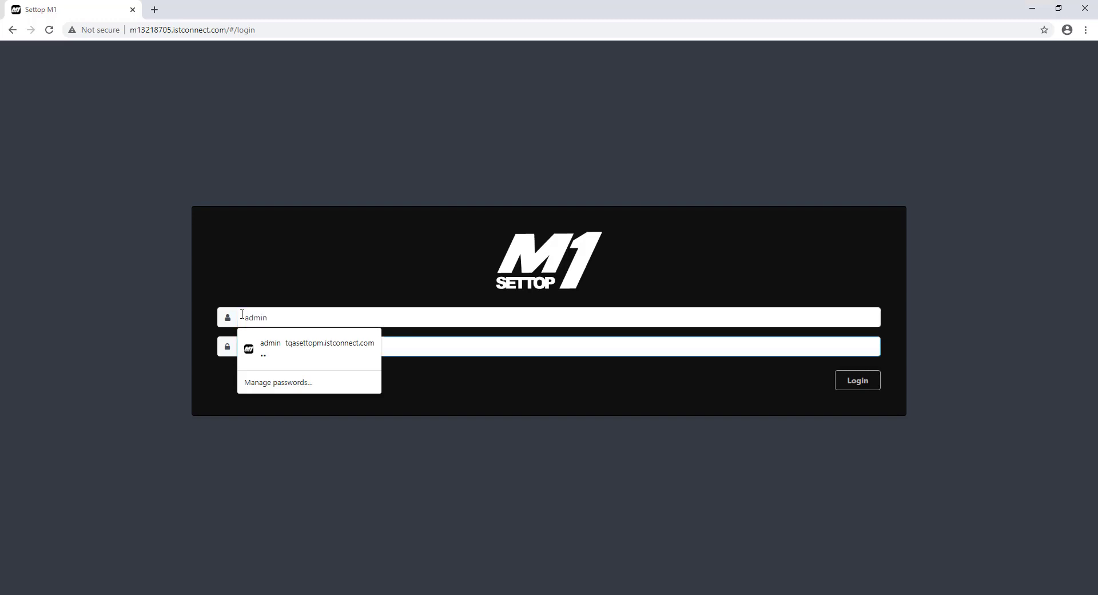
click(406, 352)
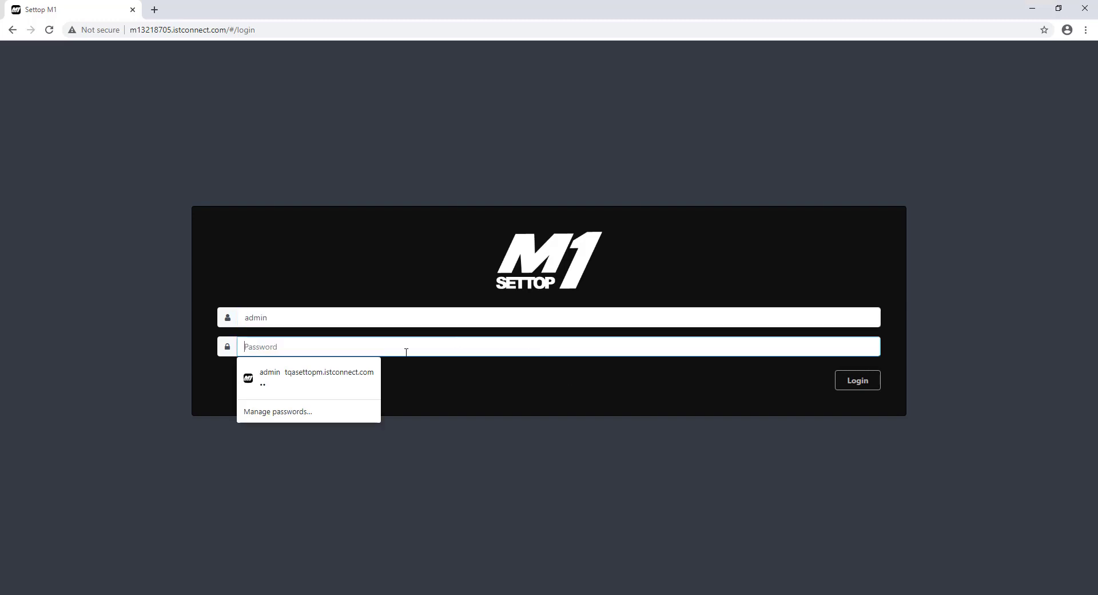
text(a)
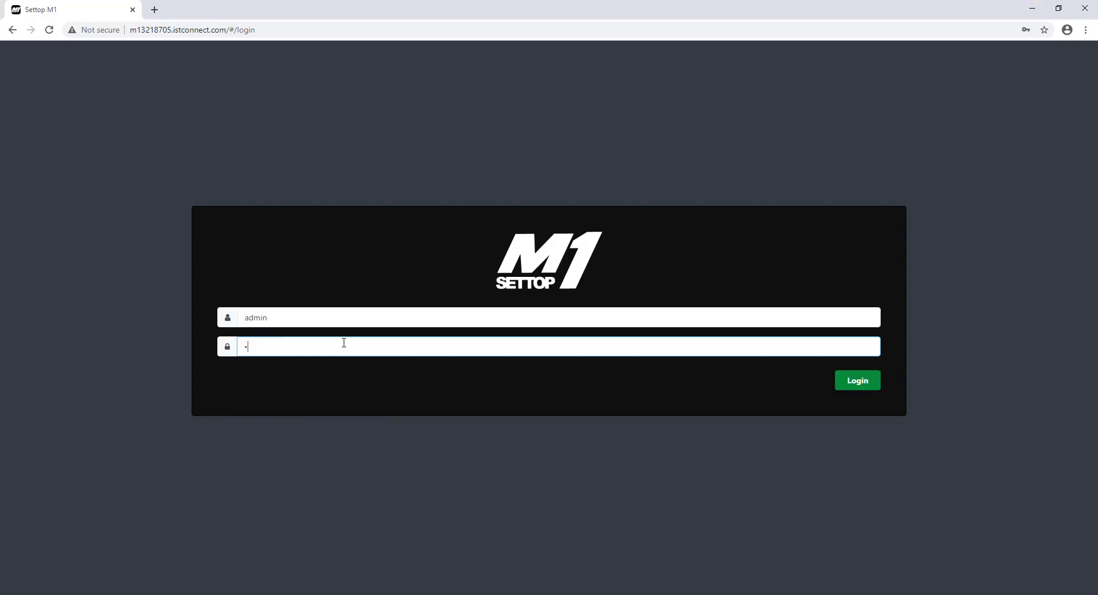
text(d)
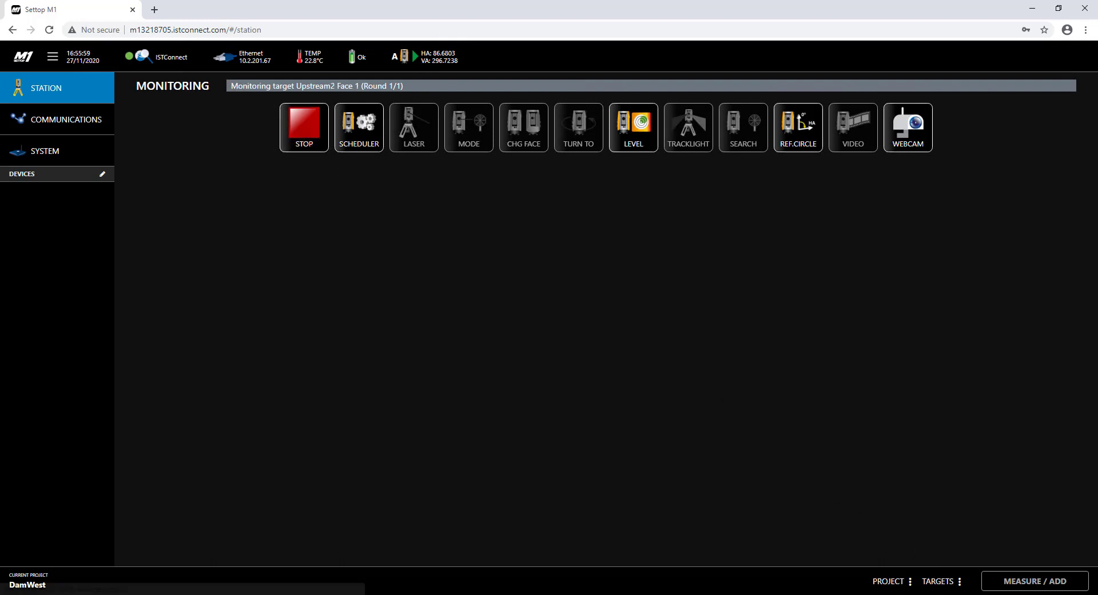
Check Settop M1's target measurements and 5 min weekday scheduler, then return to Trimble 4D.
click(939, 581)
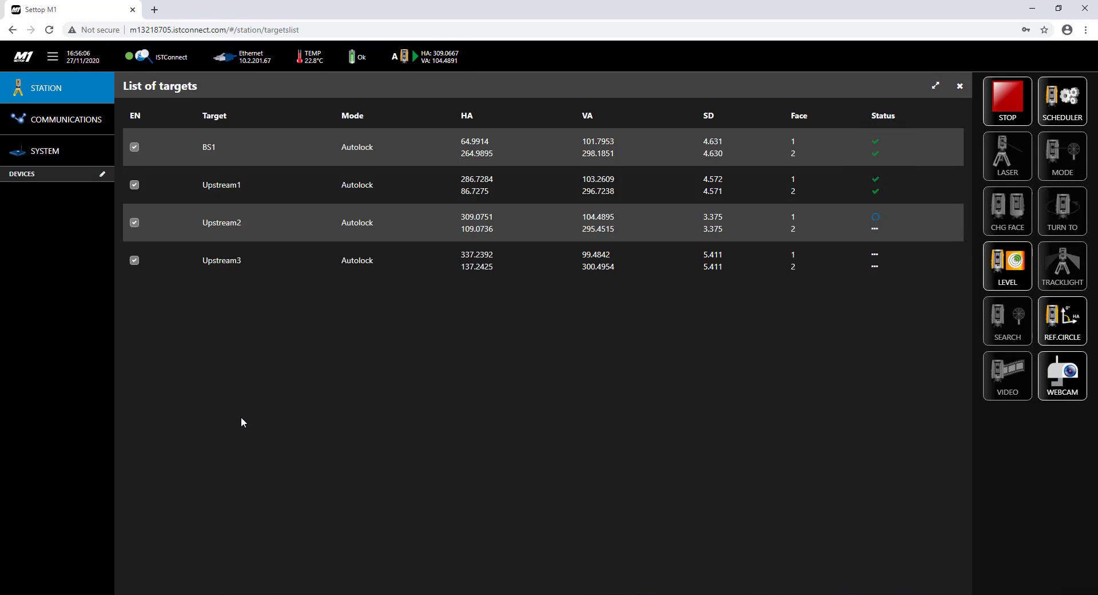
click(1068, 116)
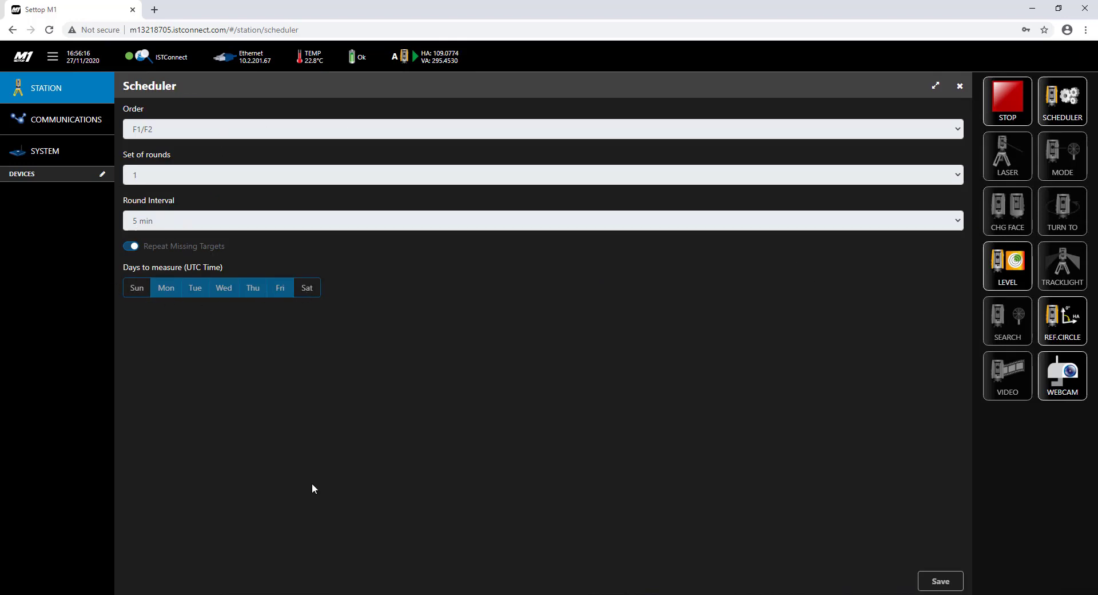
click(925, 543)
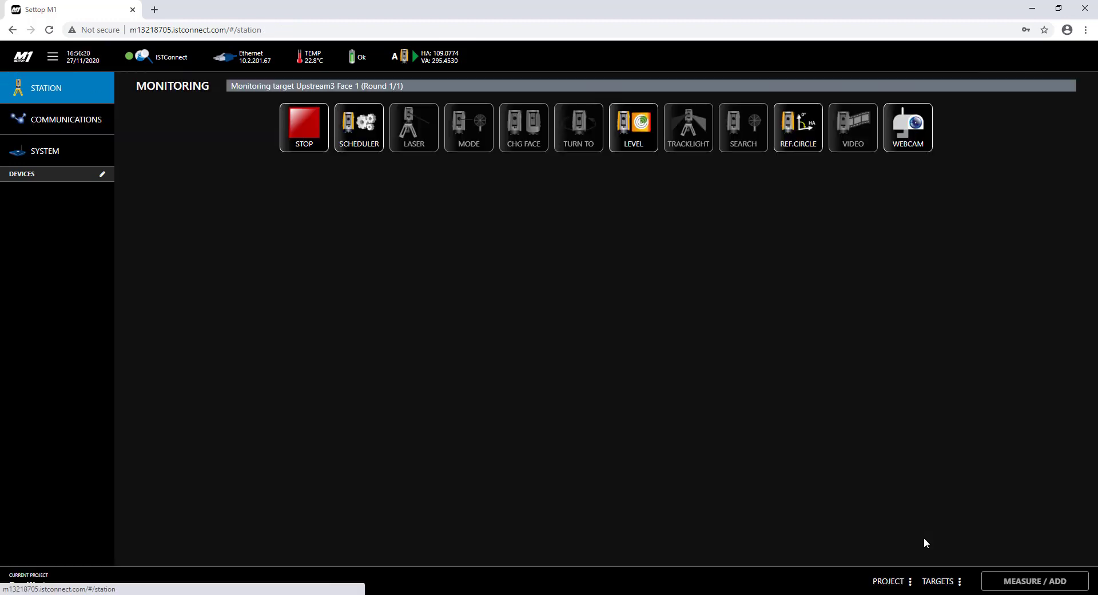
click(932, 582)
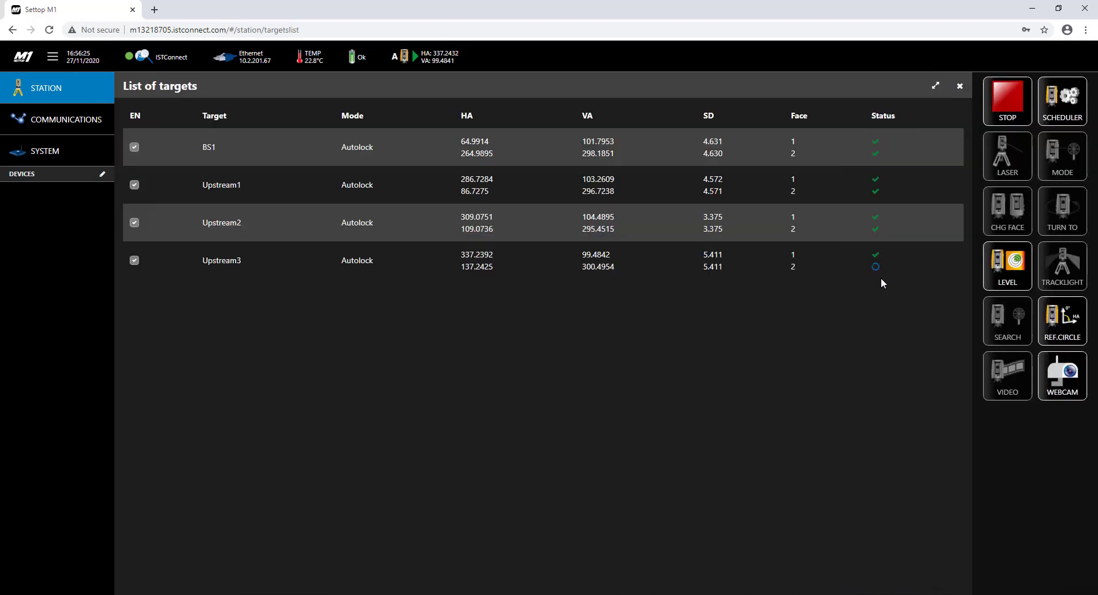
mouse_move(237, 594)
click(237, 559)
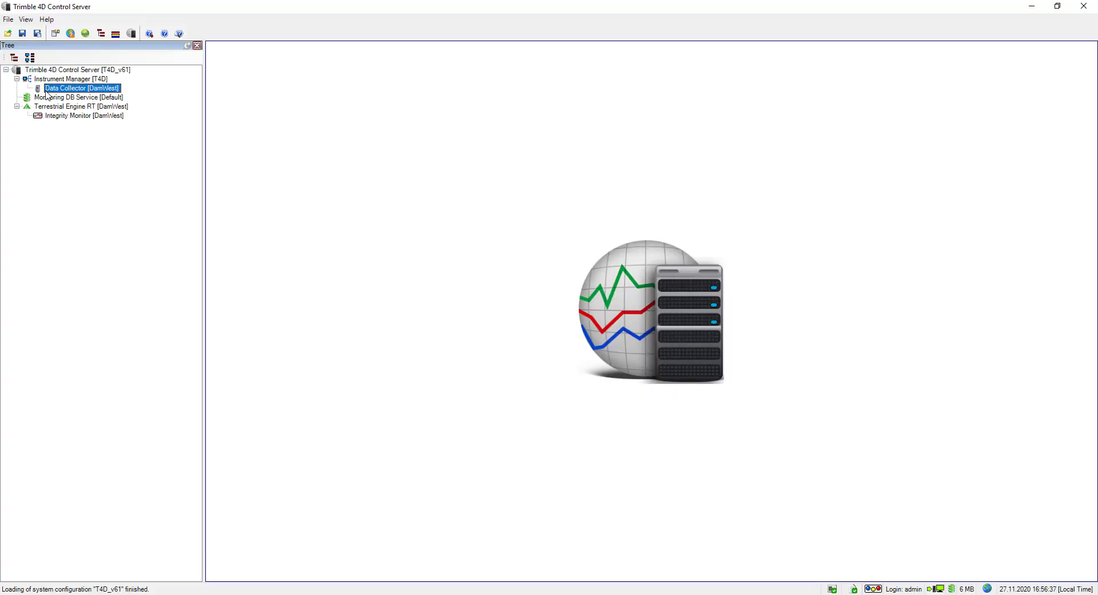
Show round 1 results under Data Collector [DamWest], then open Integrity Monitor [DamWest]'s Map 2D.
mouse_move(38, 90)
click(60, 91)
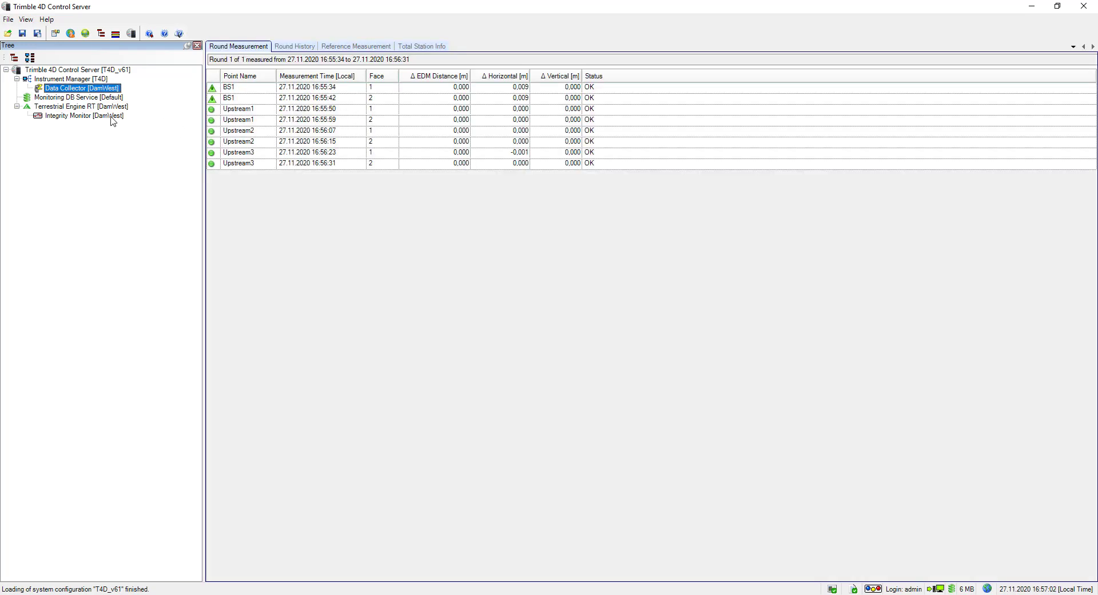
mouse_move(112, 120)
click(84, 117)
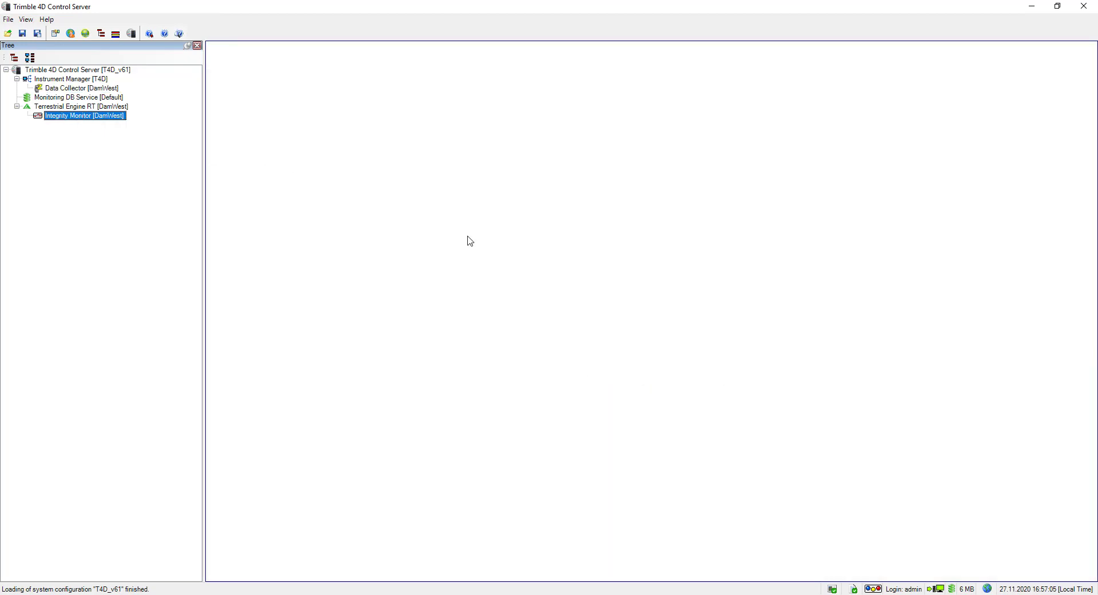